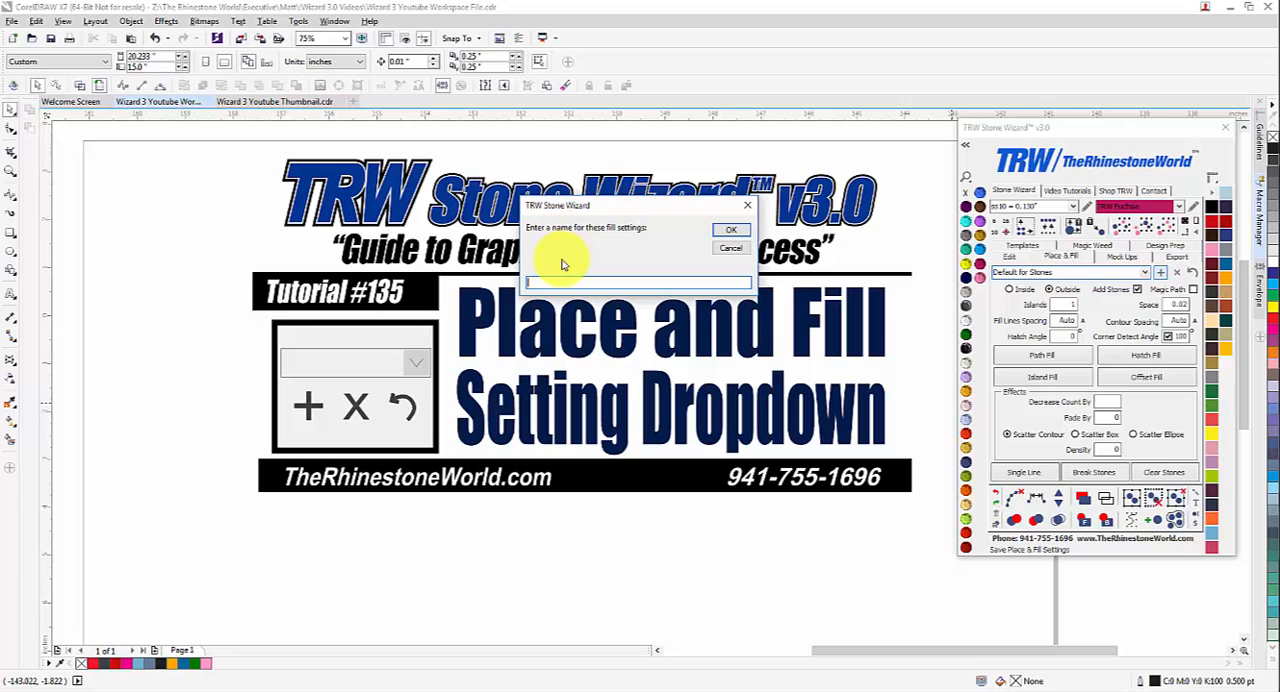
Step: Dismiss the fill settings name prompt without saving and load the Default for Stones No Auto preset
click(746, 205)
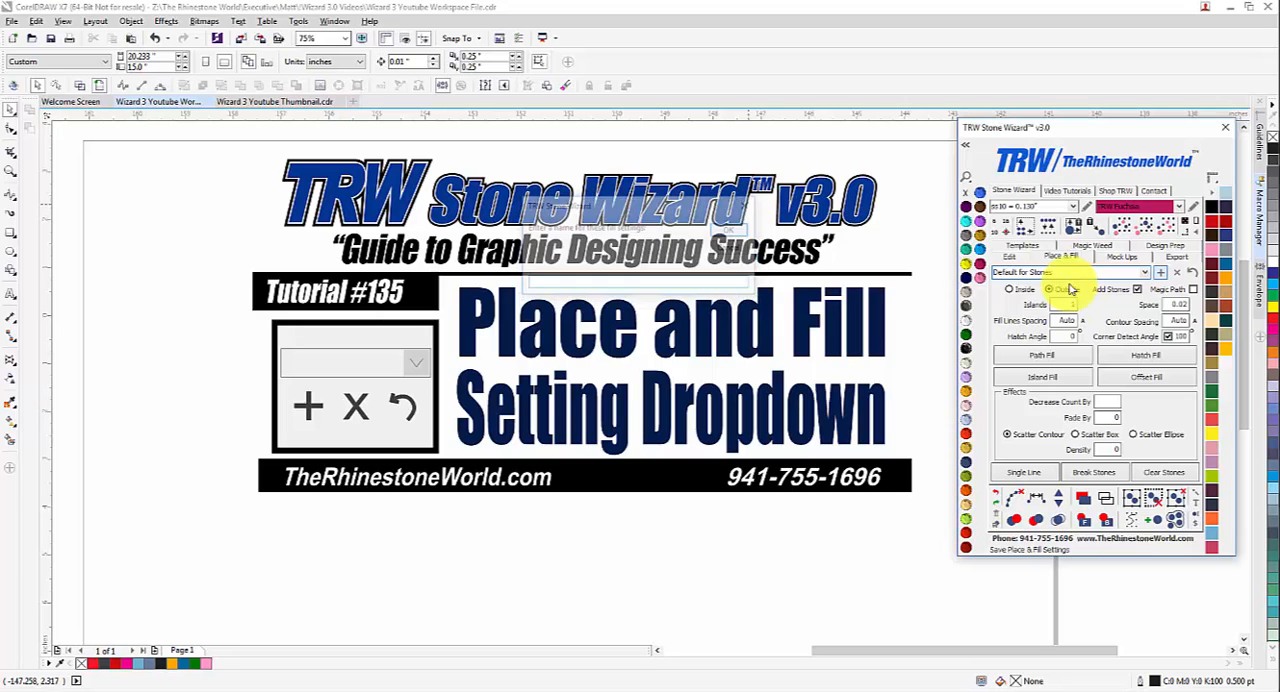
click(1147, 277)
click(1065, 307)
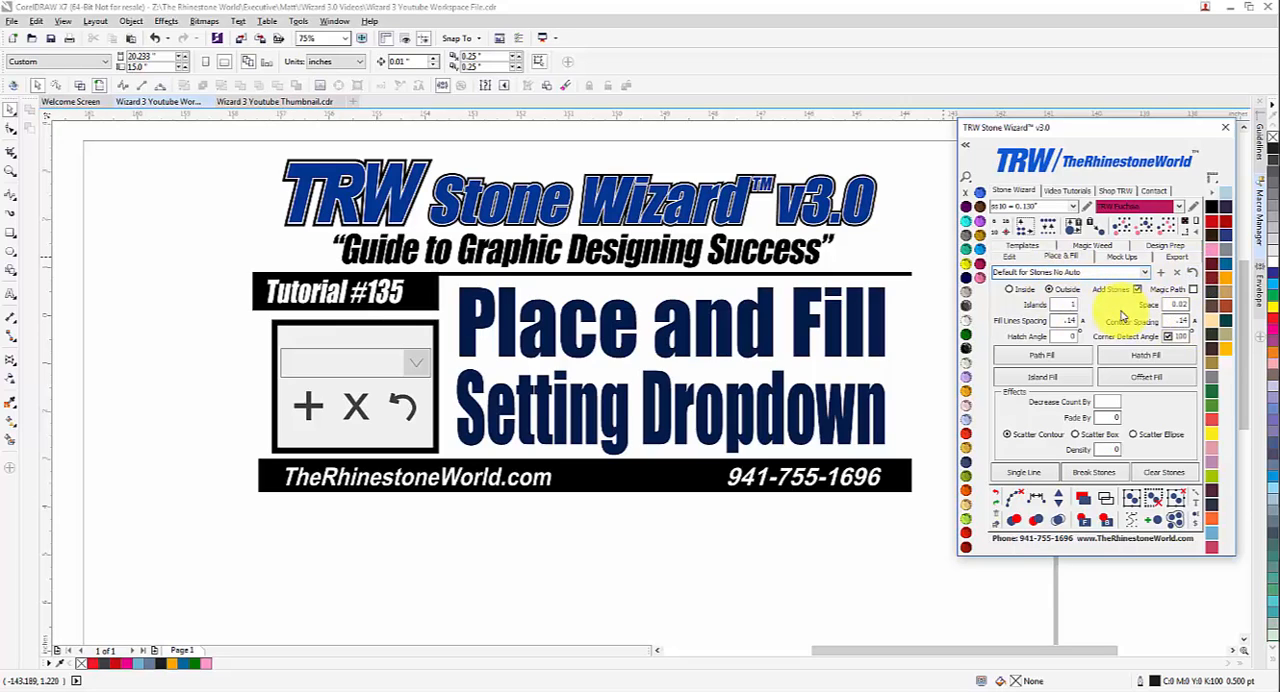
Step: Load the Default for Stones place-and-fill preset
scroll(651, 363, down, 2)
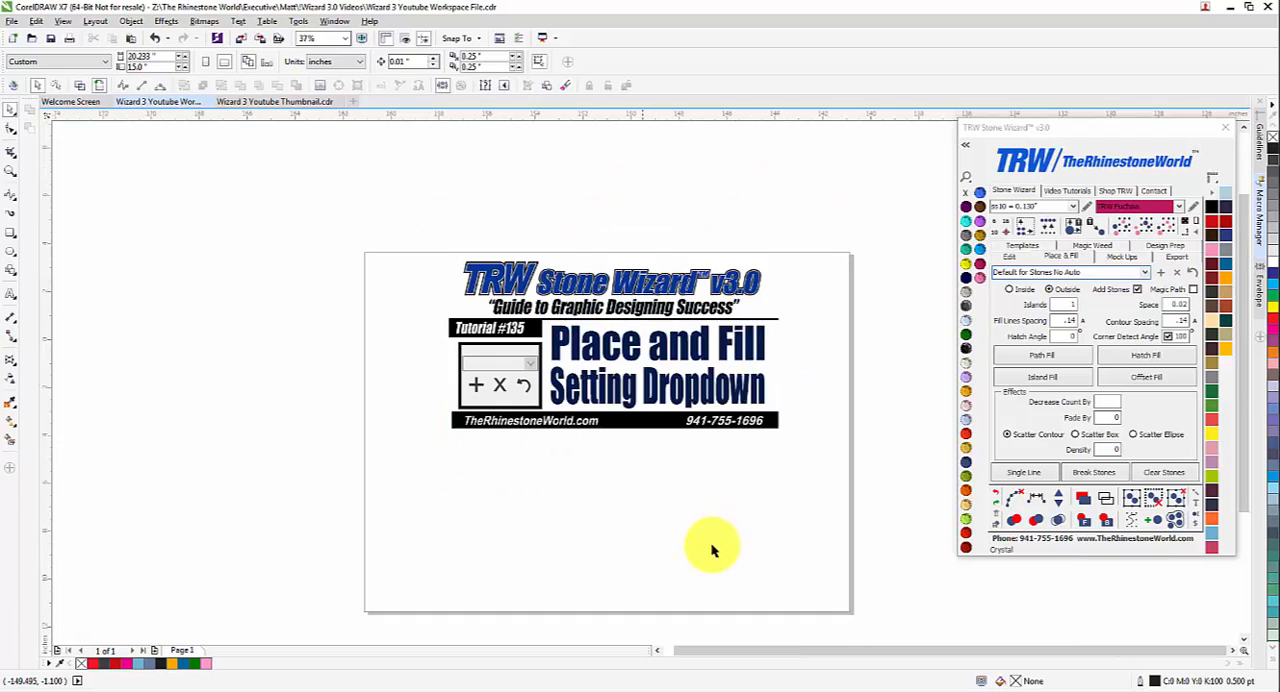
scroll(677, 391, up, 2)
scroll(677, 434, down, 4)
scroll(677, 366, up, 2)
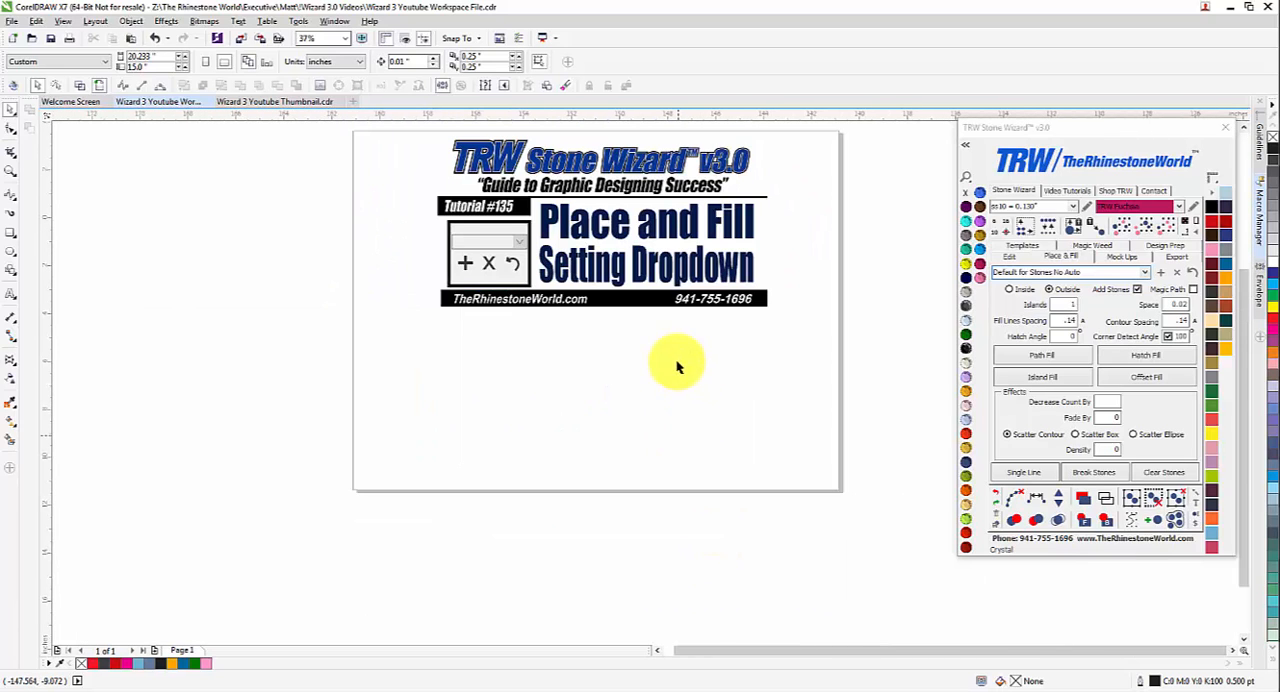
click(1138, 273)
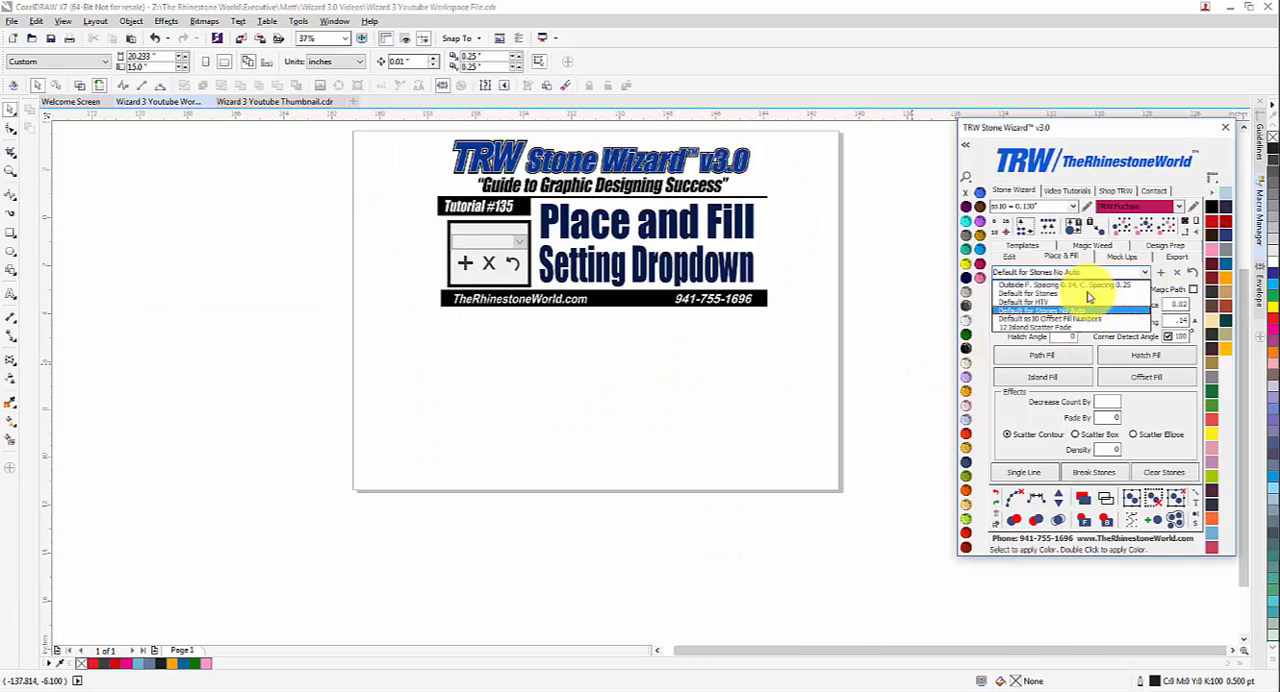
click(1086, 294)
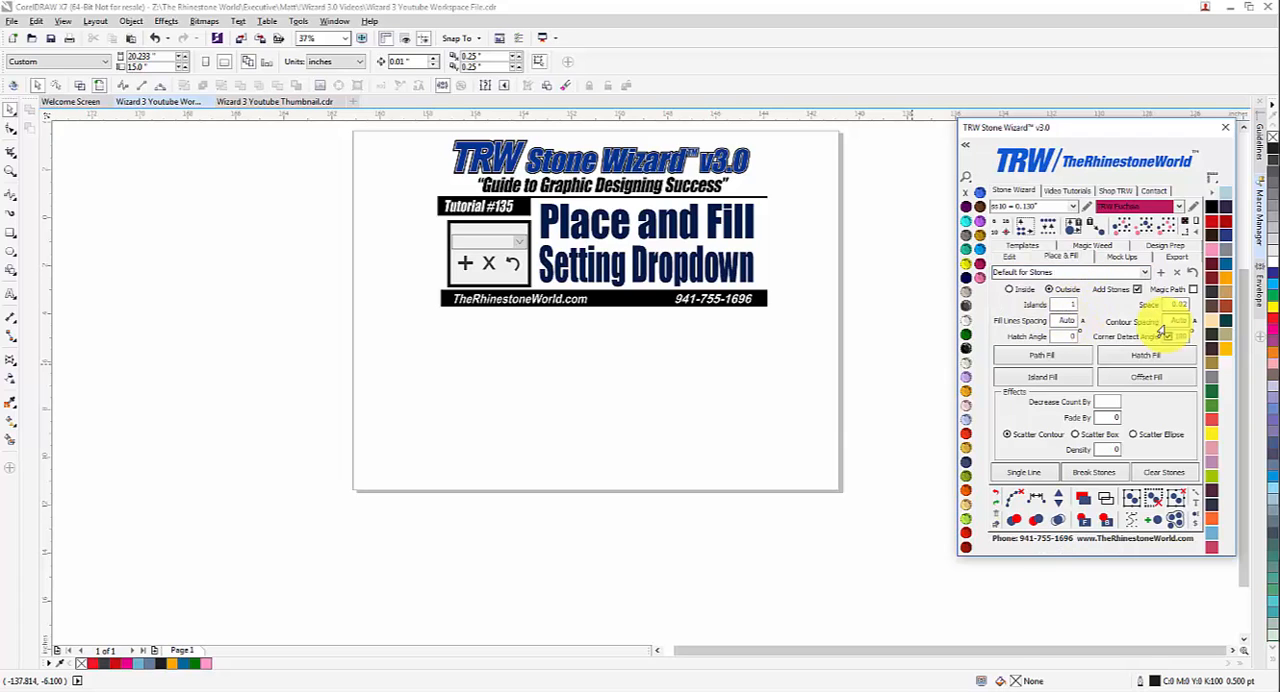
Step: Draw a shape below the title banner, convert it from a pie to a full circle, and enlarge it to about 3.58 in
click(11, 252)
drag(480, 366, 555, 447)
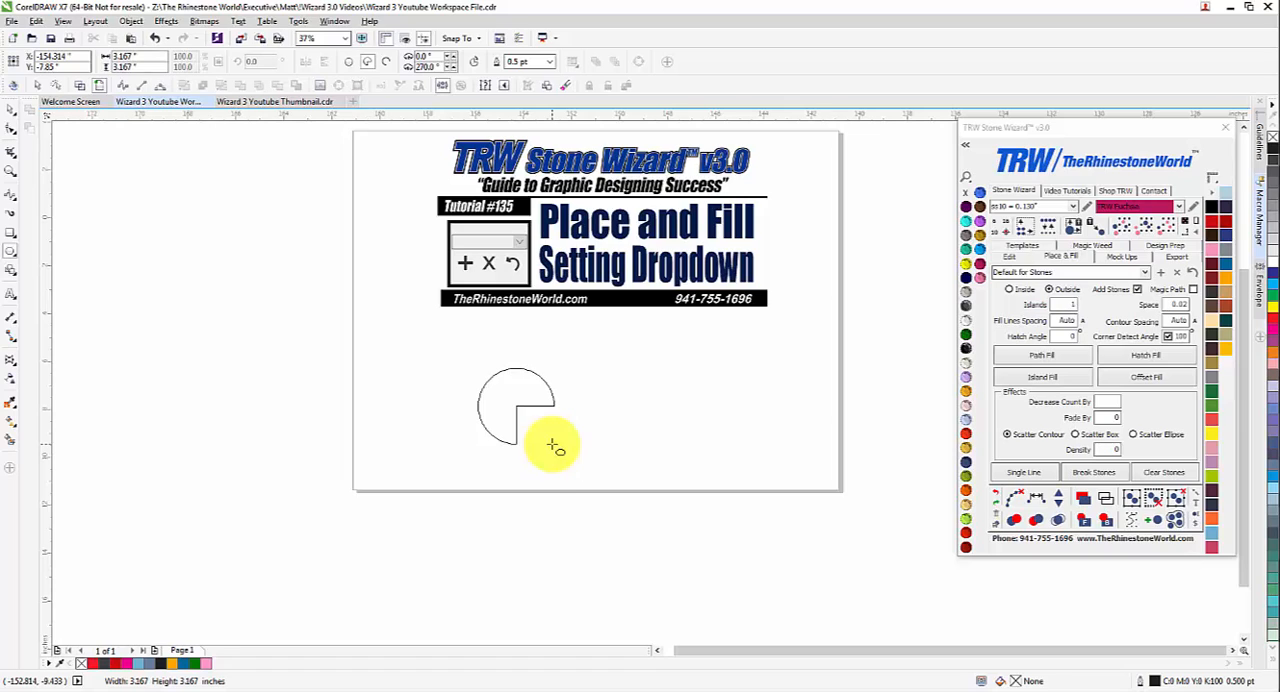
click(348, 61)
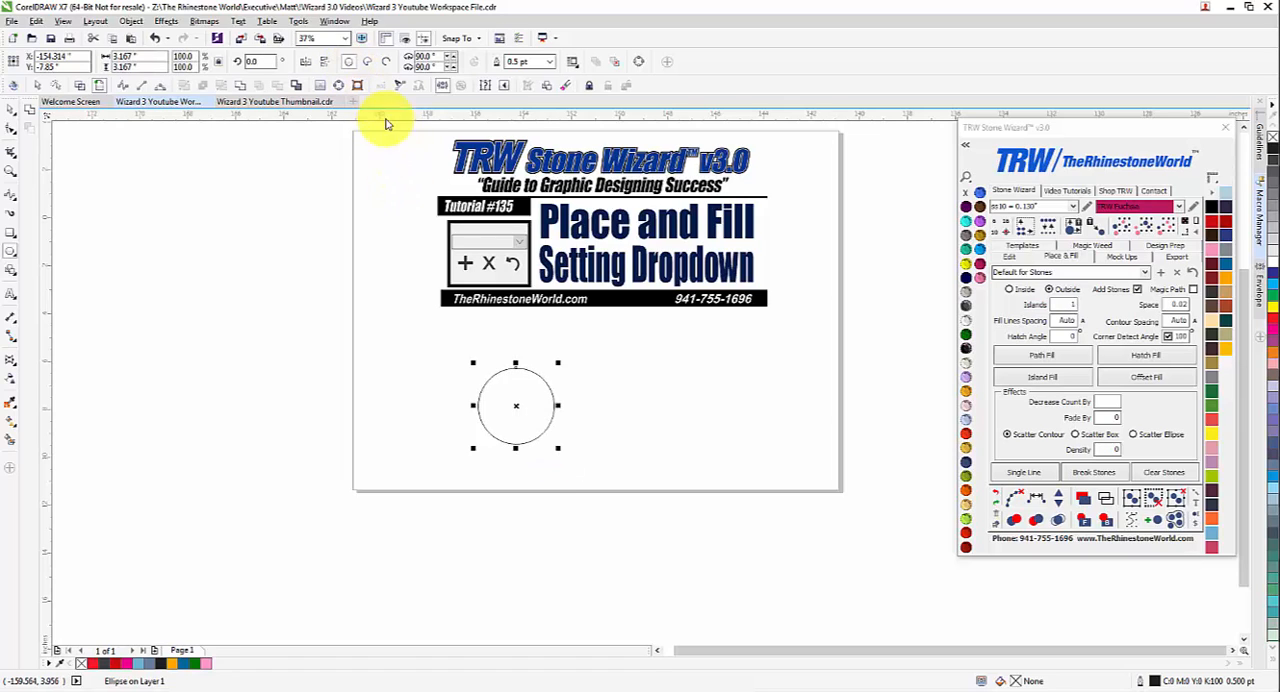
click(12, 108)
drag(520, 386, 590, 370)
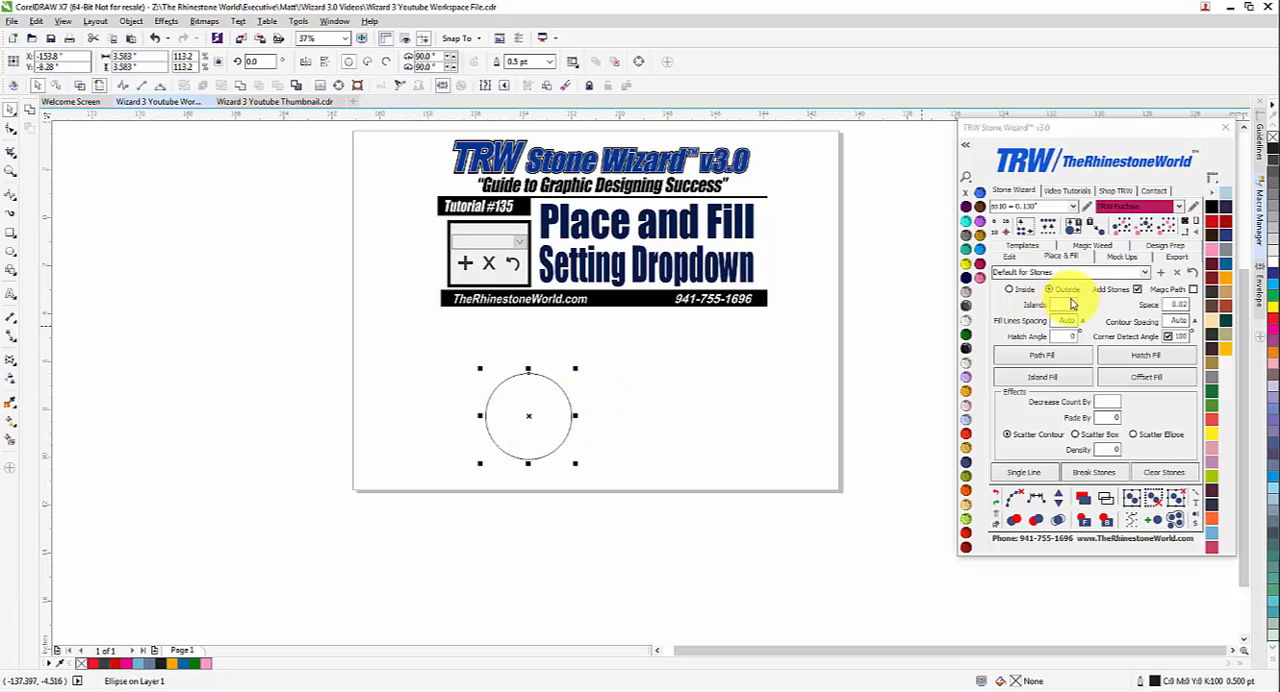
Step: Set Islands to 3 and apply an Island Fill around the outside of the circle
click(1062, 307)
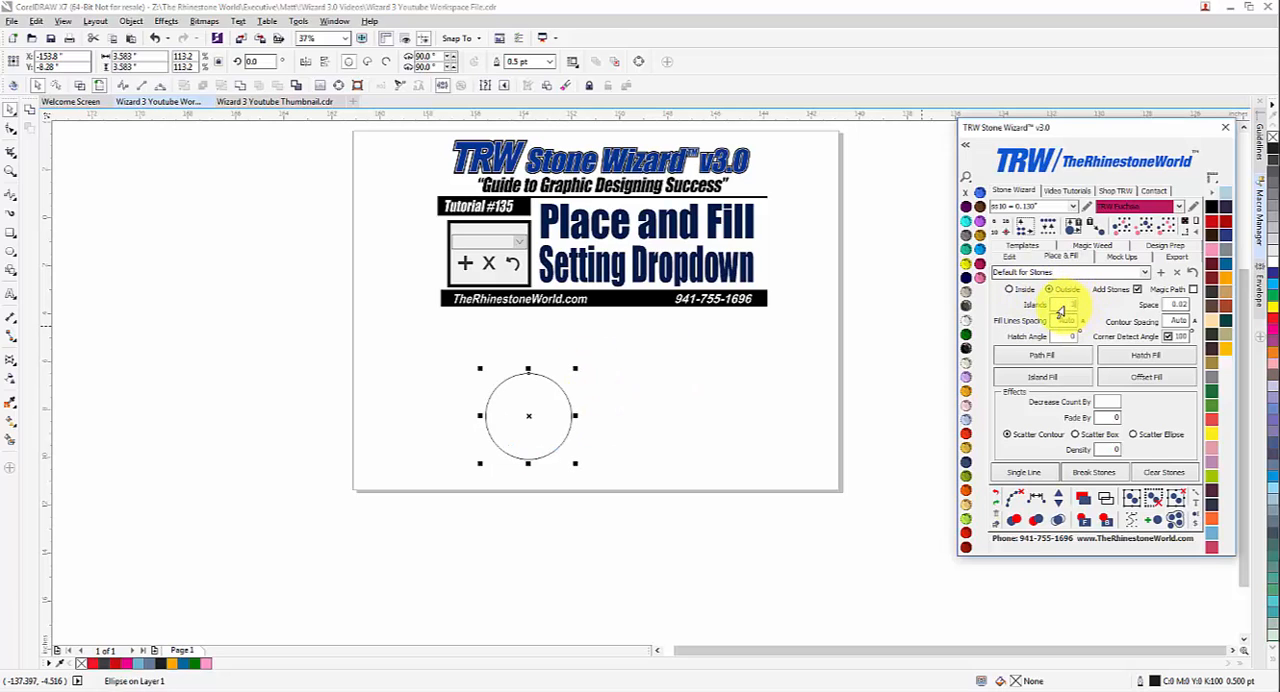
drag(580, 404, 590, 409)
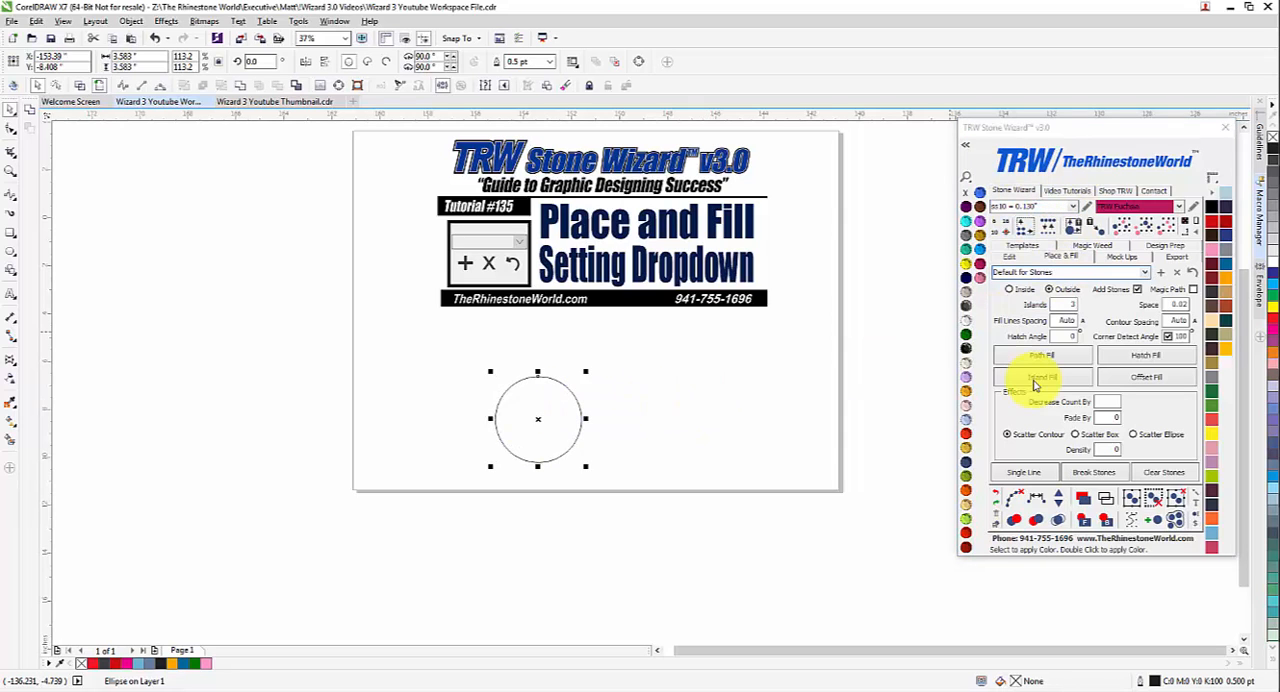
click(1042, 378)
scroll(576, 440, up, 5)
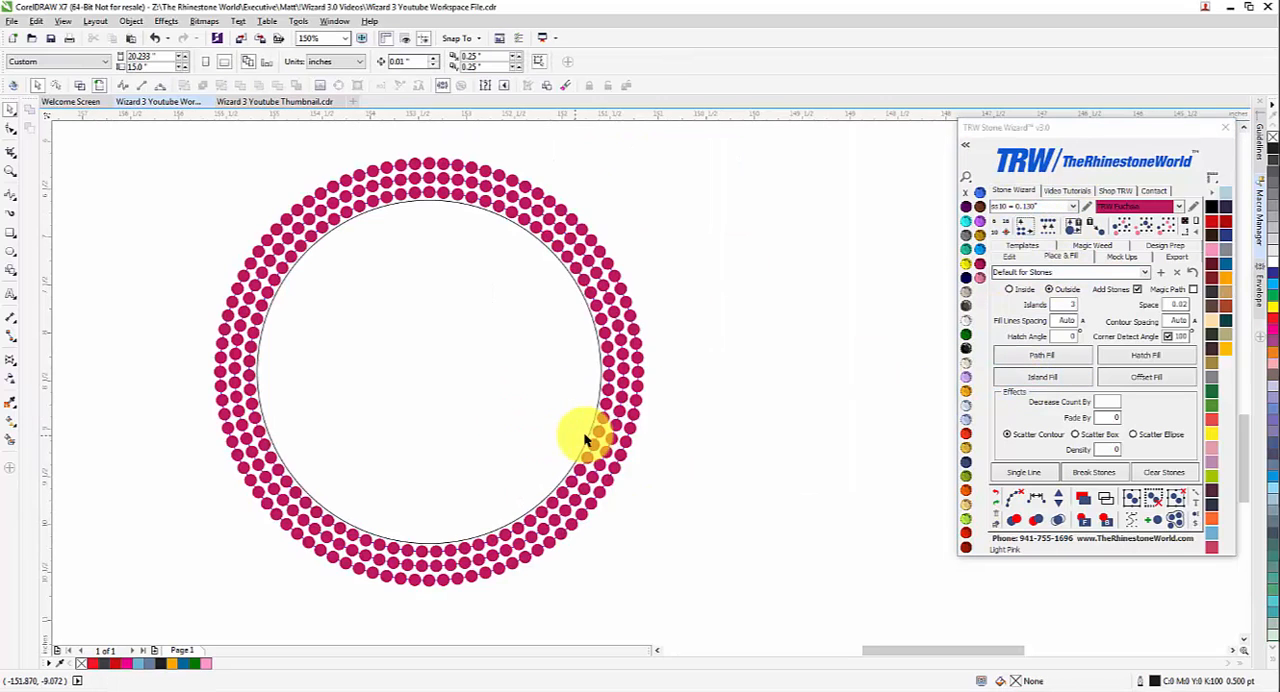
Step: Set the stone size to ss20 and apply an Island Fill outside the outermost stone ring
click(636, 428)
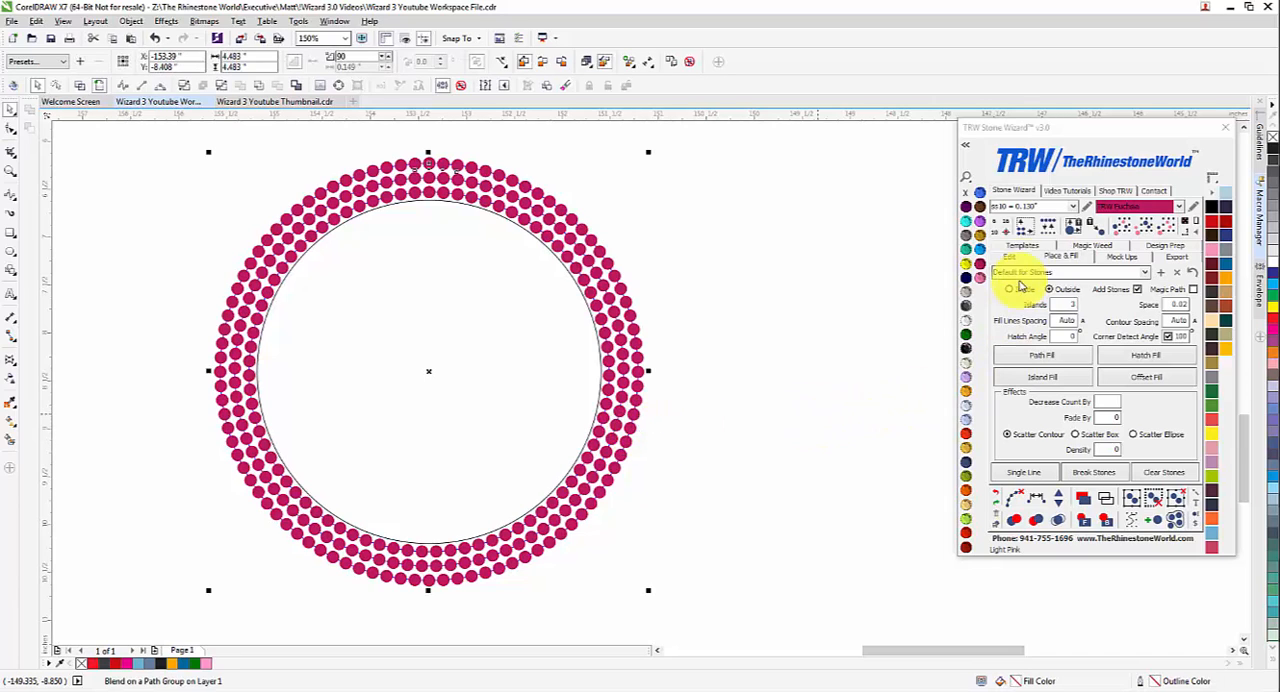
click(903, 263)
click(1072, 206)
click(1027, 261)
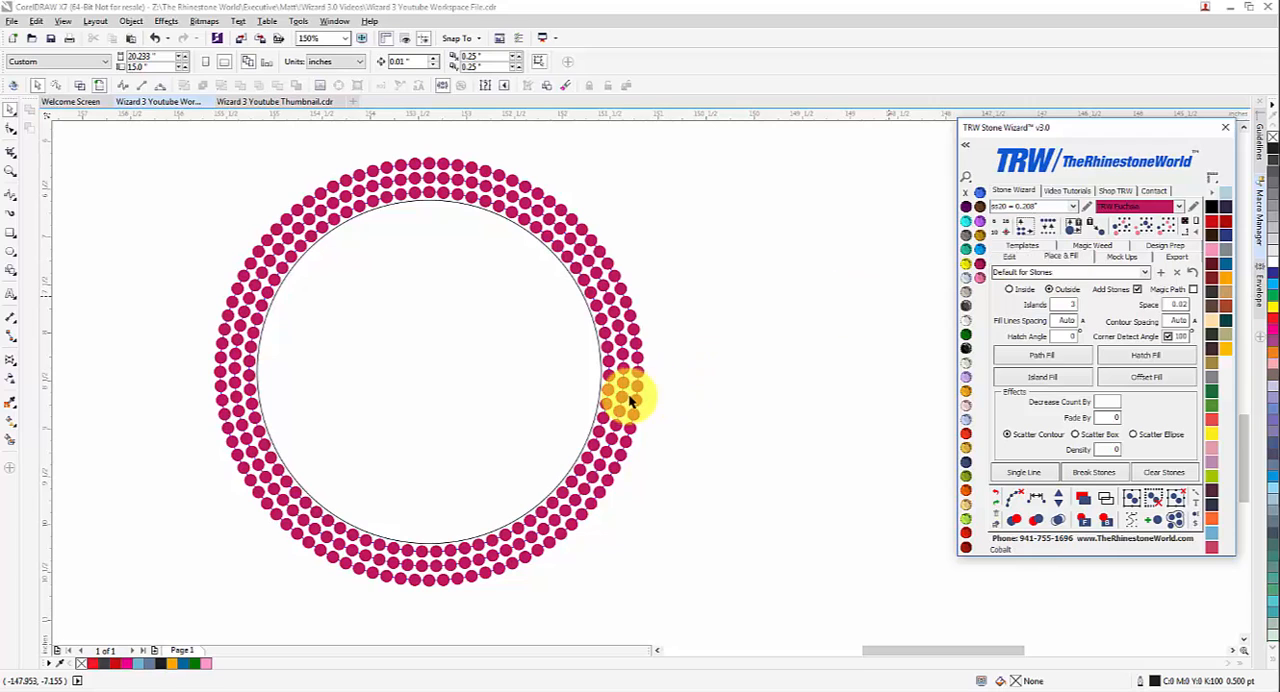
click(636, 388)
click(1025, 380)
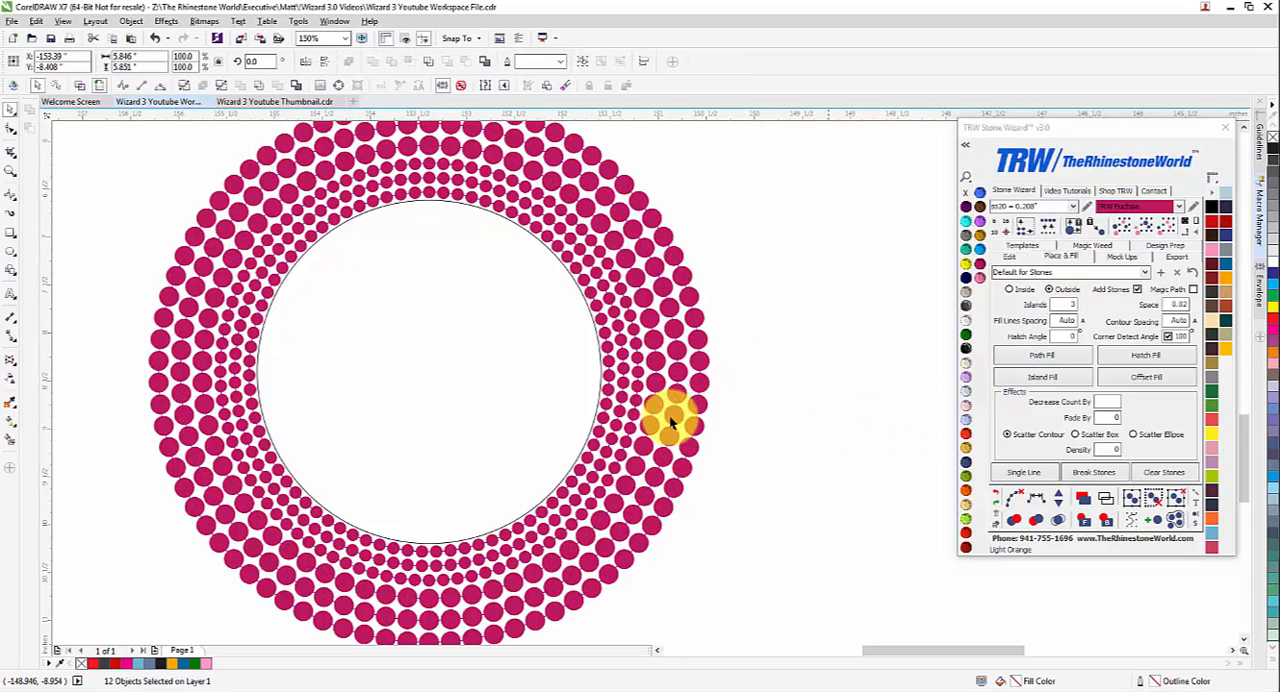
Step: Set the stone size to ss06 and Islands to 2, then apply an Island Fill outside the outermost ss20 ring
scroll(669, 414, down, 2)
click(670, 417)
scroll(670, 417, up, 2)
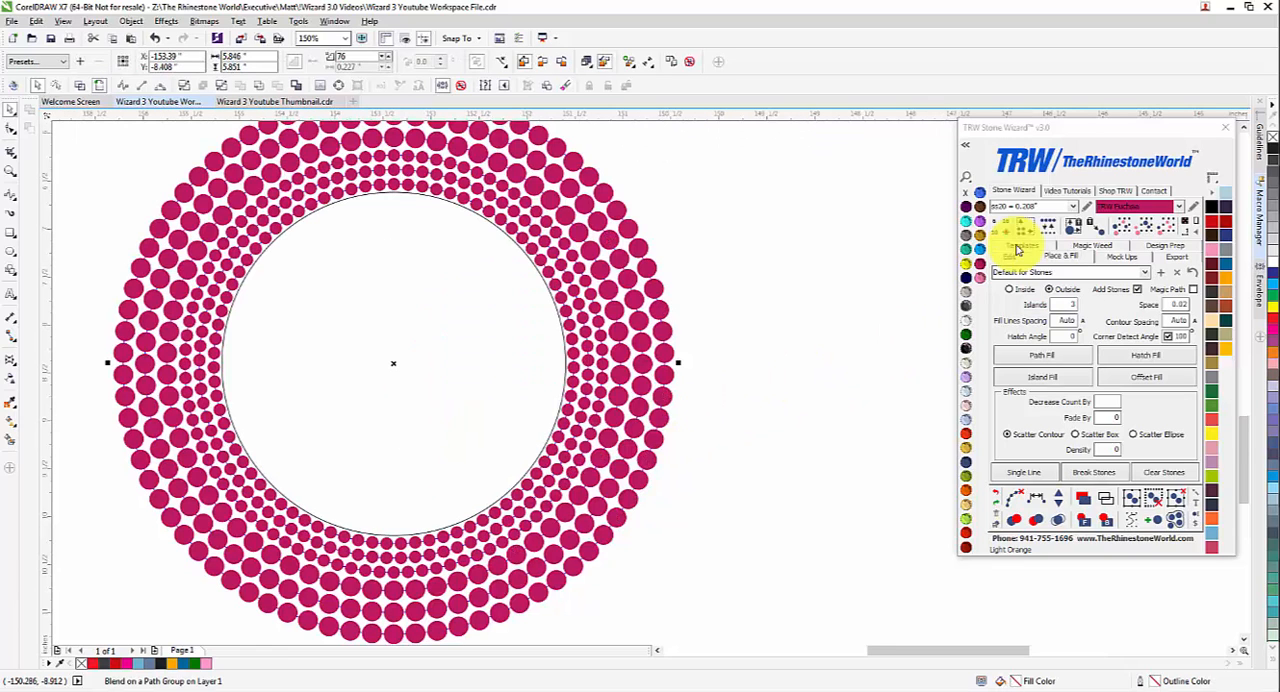
click(1040, 207)
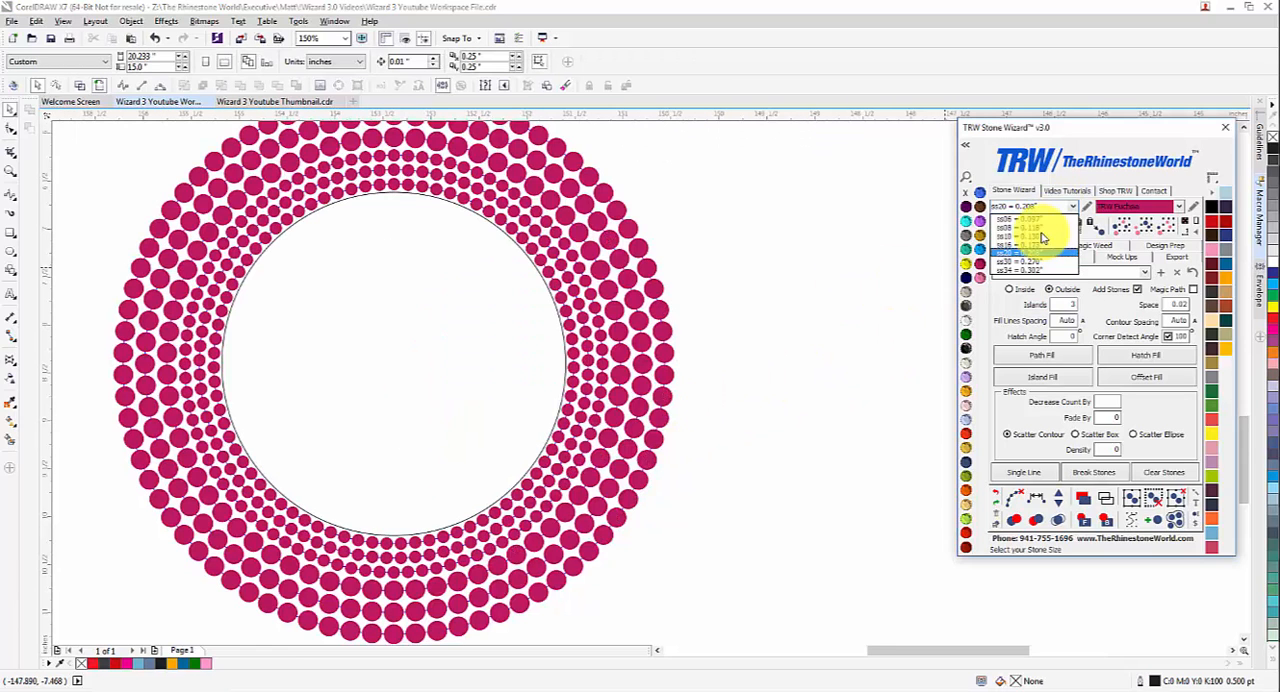
click(1043, 225)
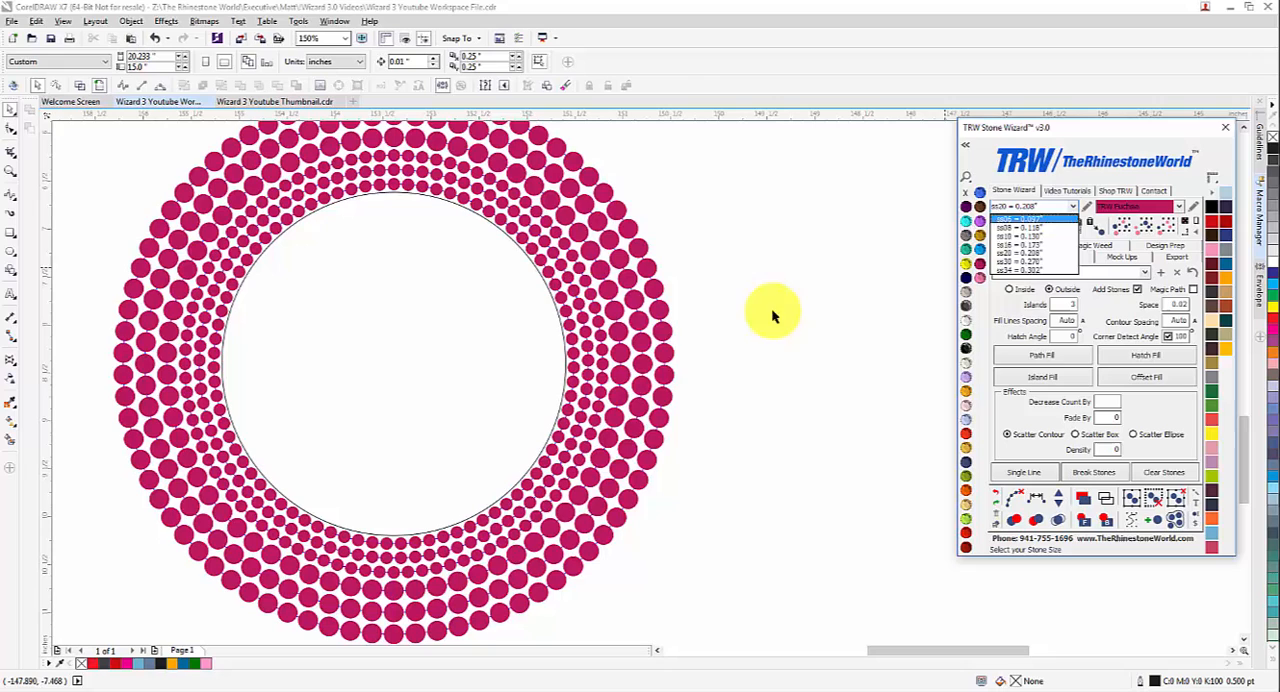
click(661, 350)
drag(1062, 307, 1079, 307)
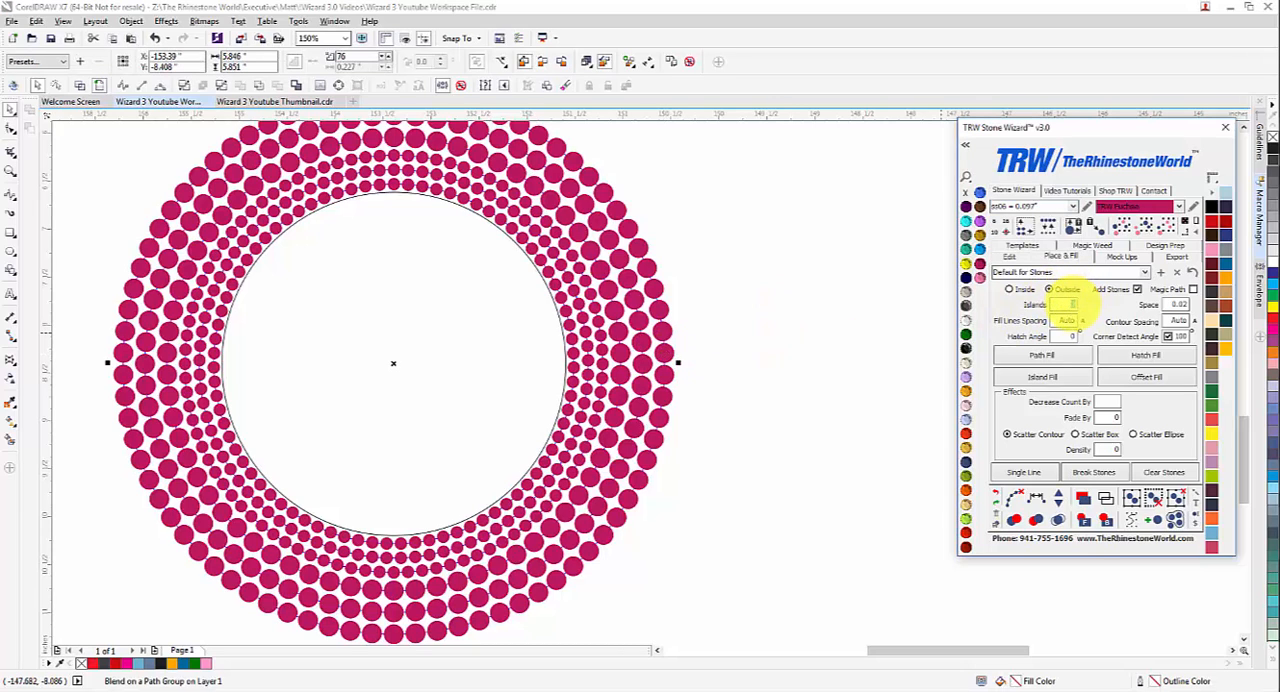
text(2)
click(1042, 382)
click(776, 450)
scroll(646, 425, down, 1)
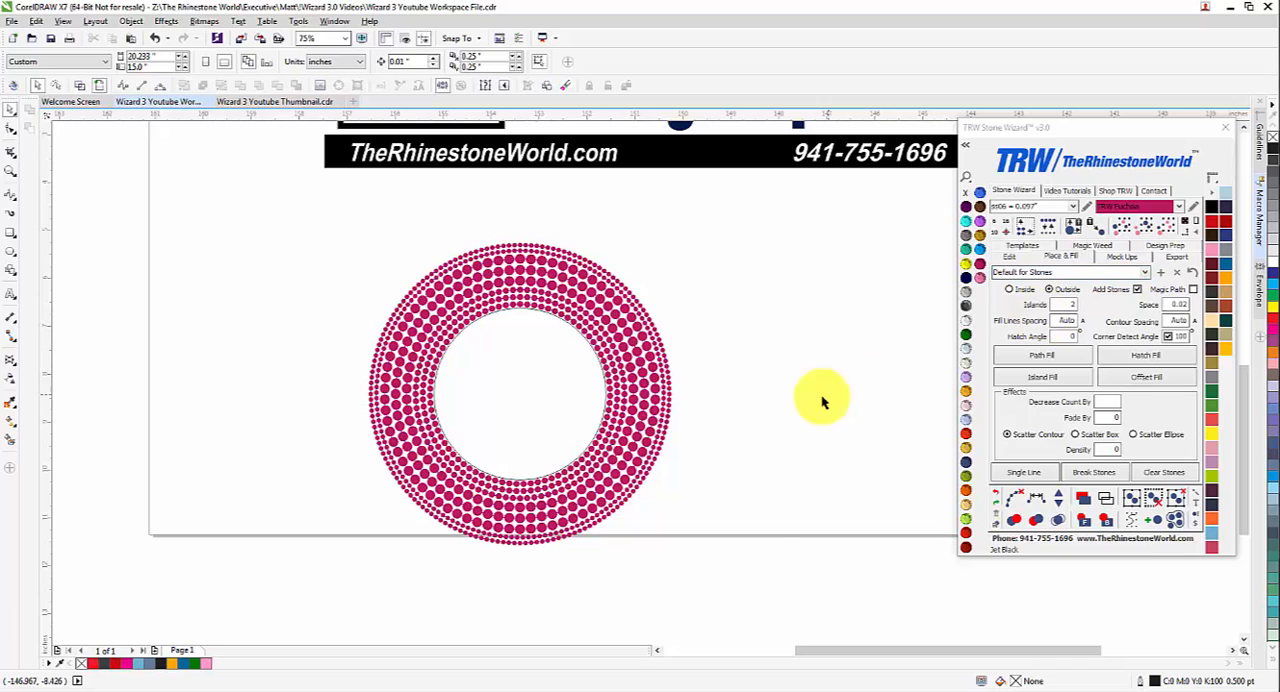
Step: Delete the circle with all its stone rings and load the Default for Stones No Auto preset
drag(744, 567, 352, 224)
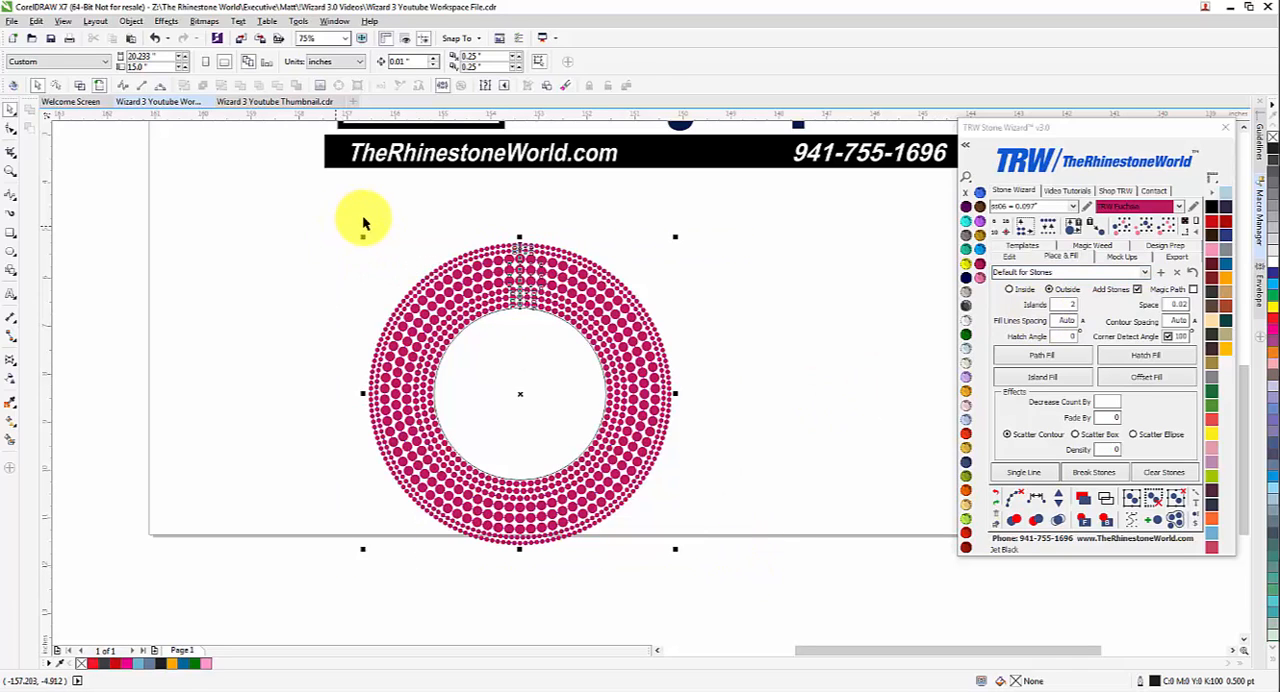
key(Delete)
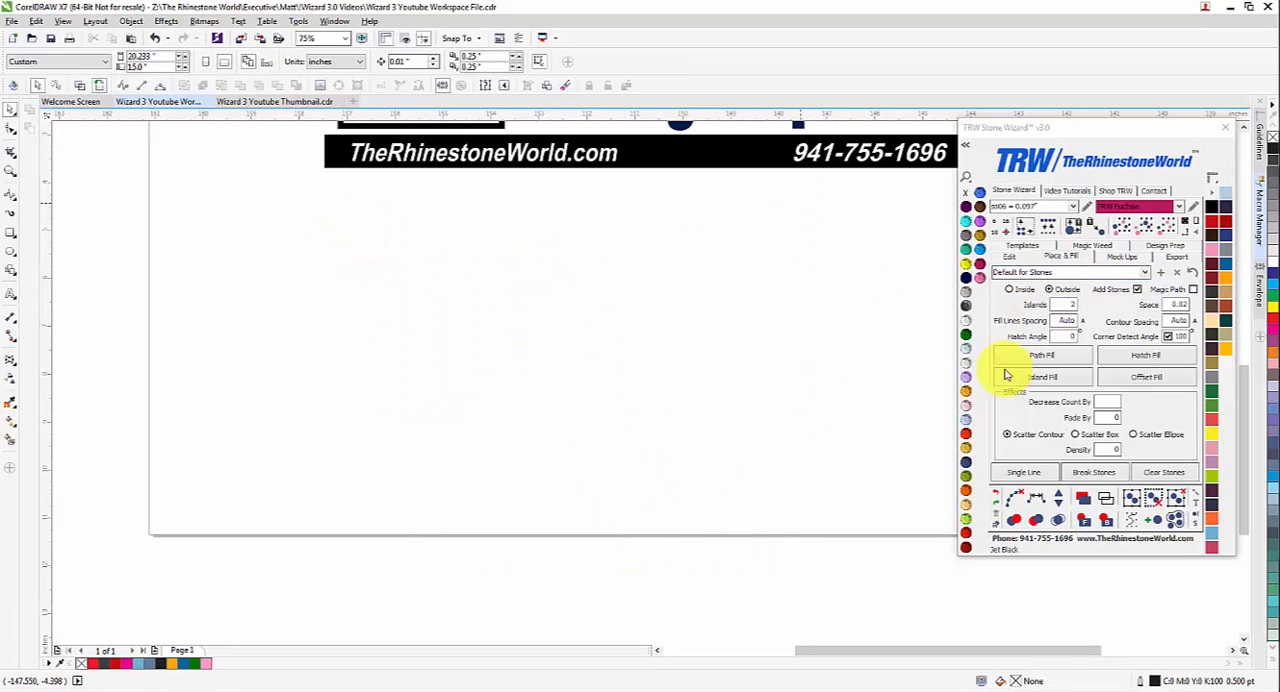
click(1138, 272)
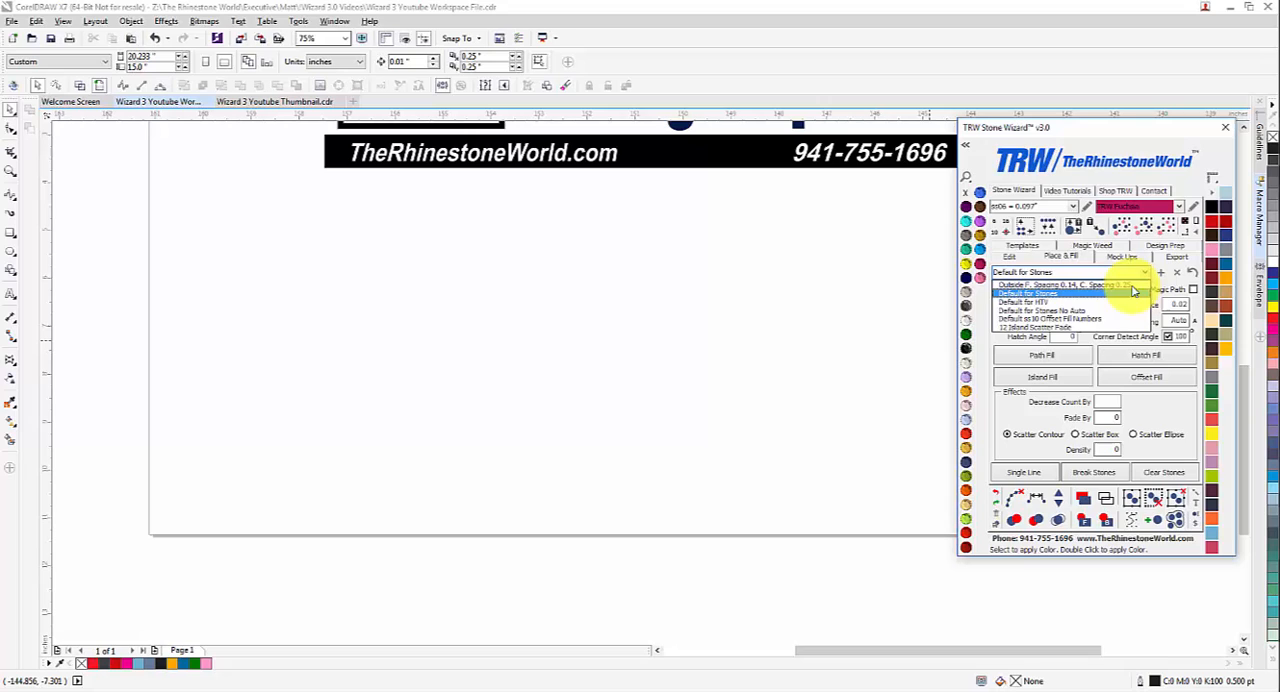
click(1087, 314)
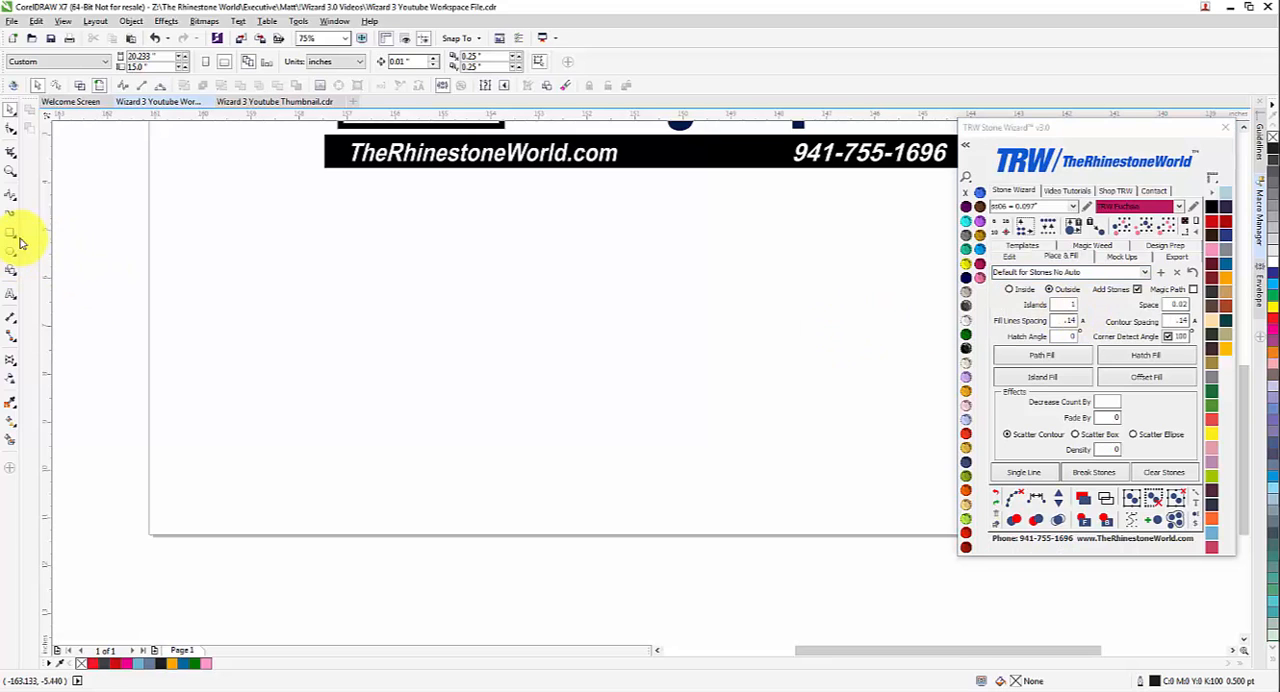
click(160, 90)
drag(528, 265, 507, 268)
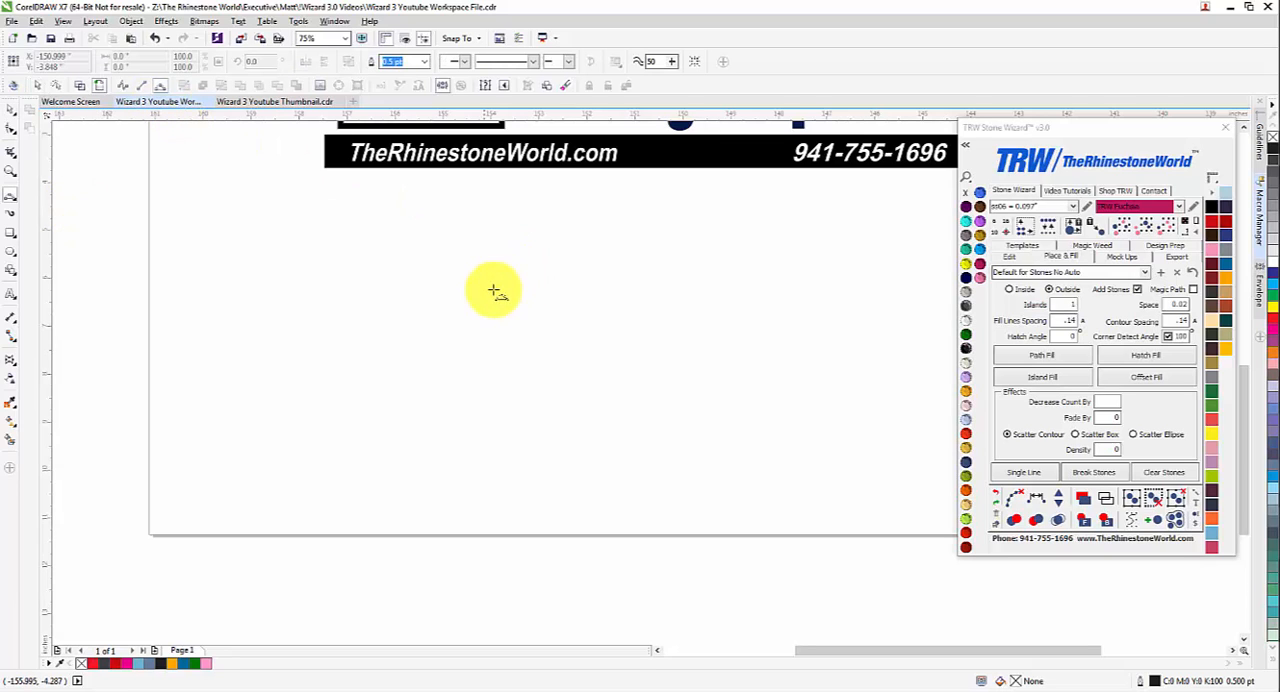
click(485, 332)
key(Delete)
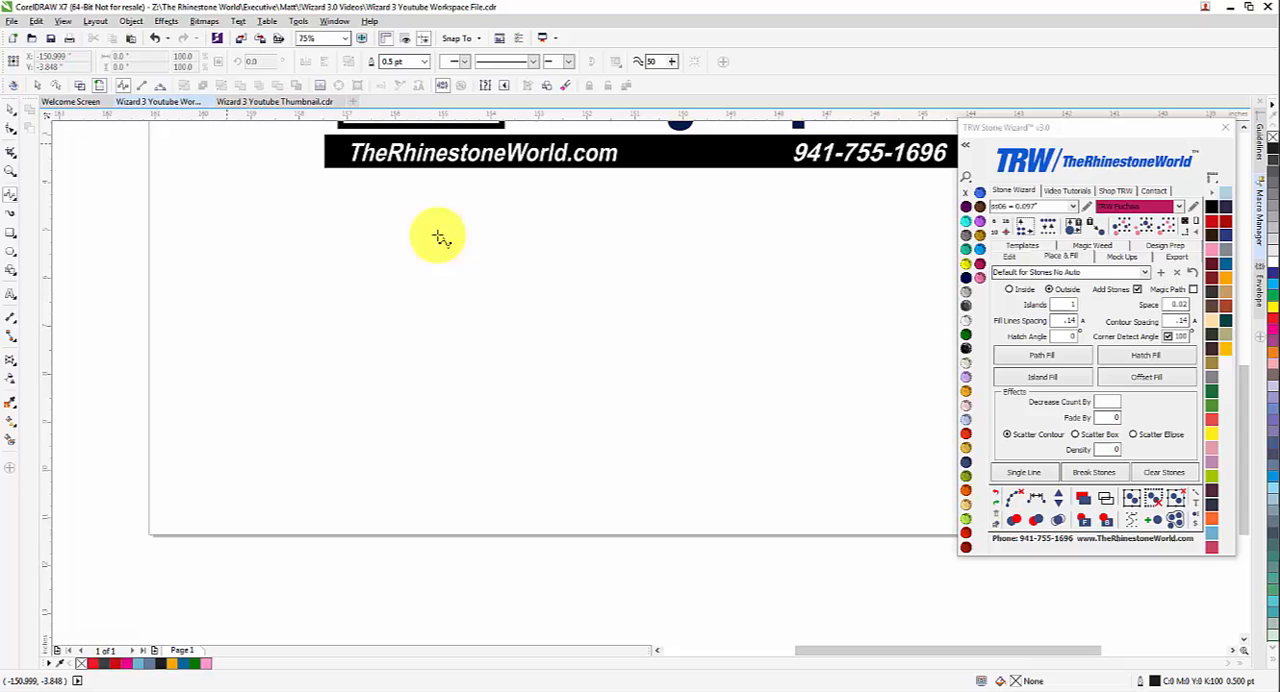
Step: Draw an open C-shaped B-spline curve about 3.8 by 4.15 in below the banner and move it slightly up and right
click(529, 271)
click(431, 290)
click(484, 484)
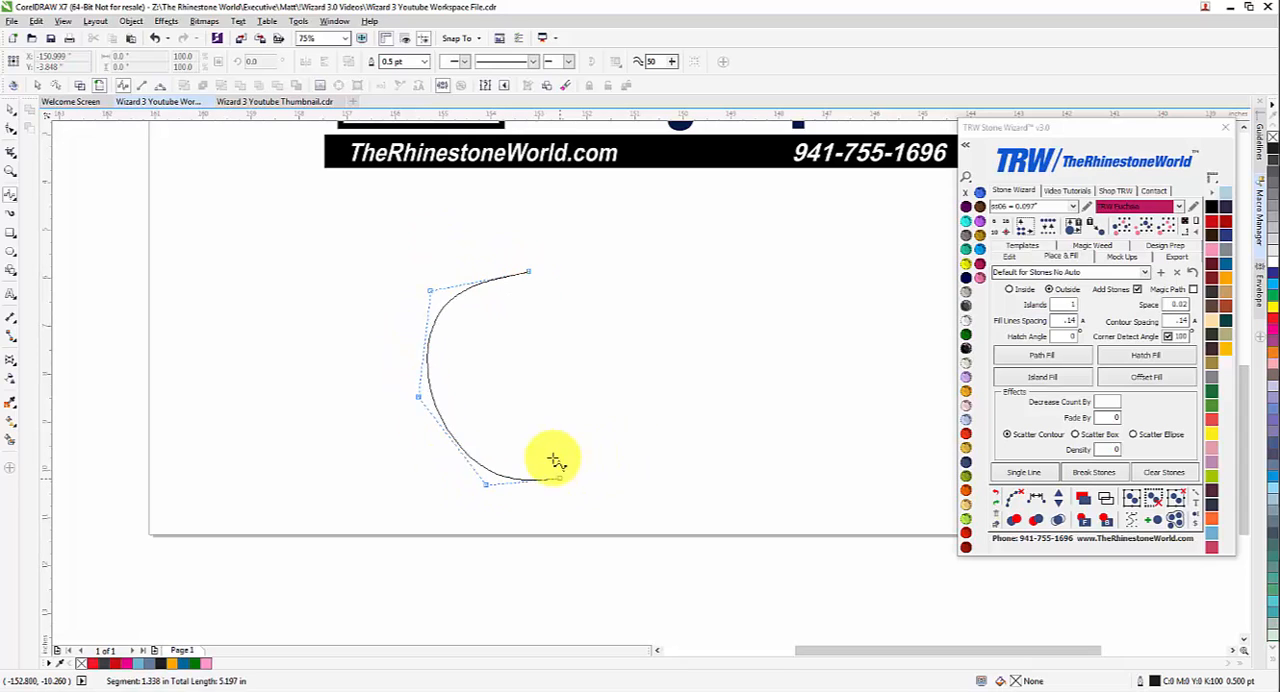
click(566, 459)
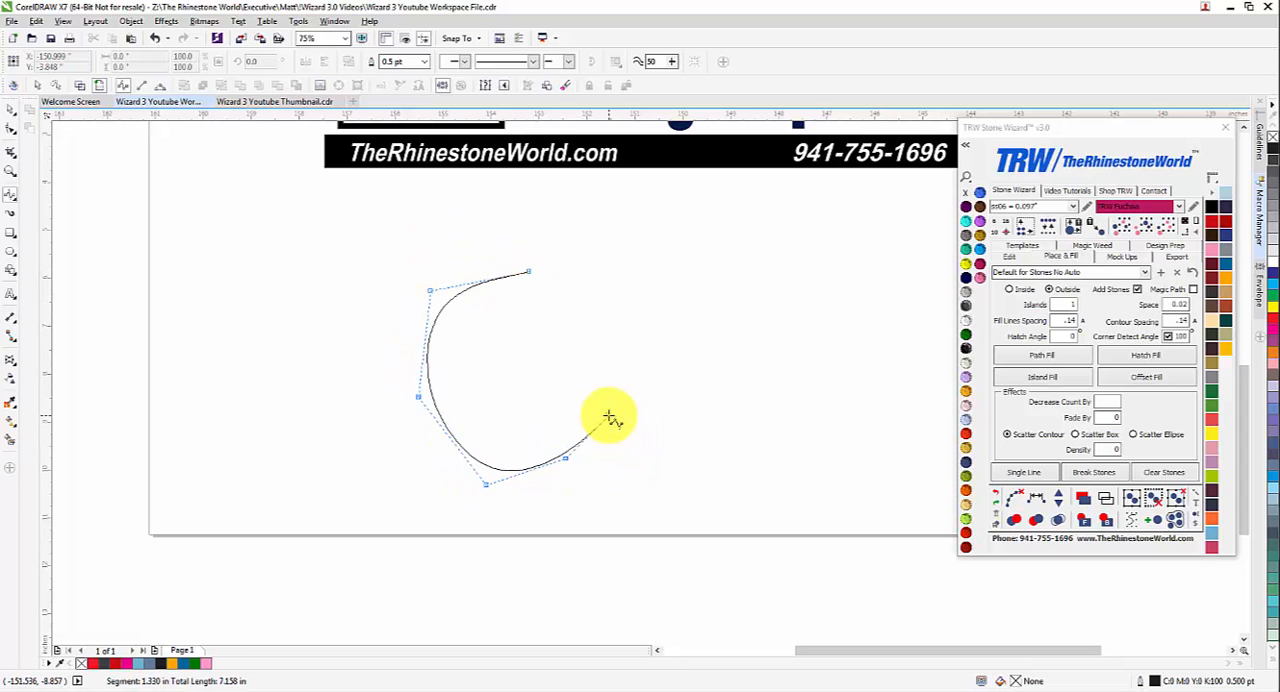
double_click(609, 418)
click(10, 115)
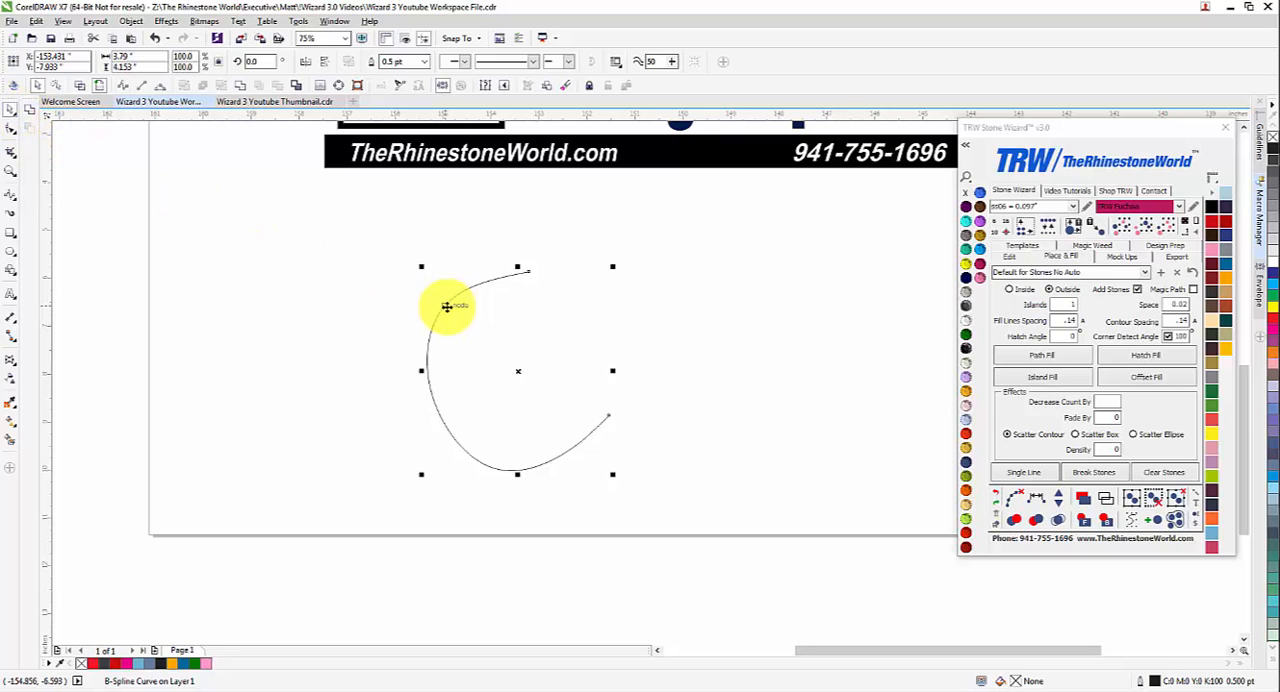
drag(466, 277, 495, 266)
Step: Set Islands to 3 and the fill direction to Inside, then apply an Offset Fill to the curve
click(1075, 307)
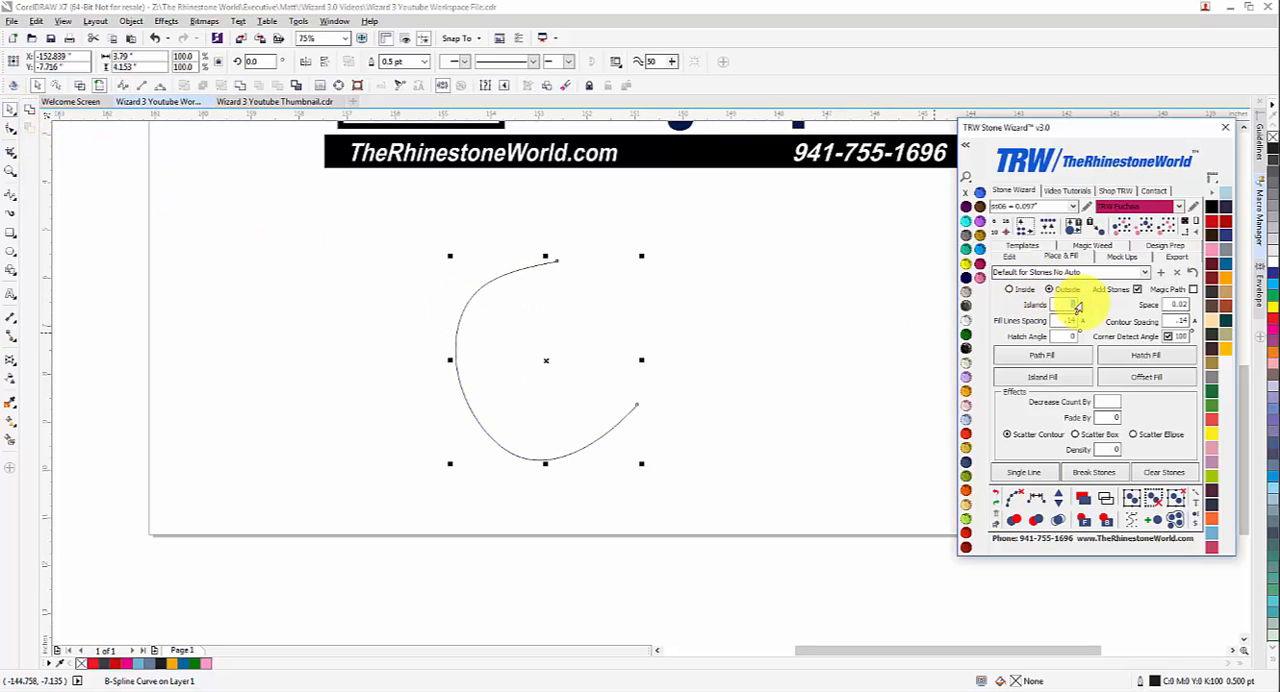
click(1027, 290)
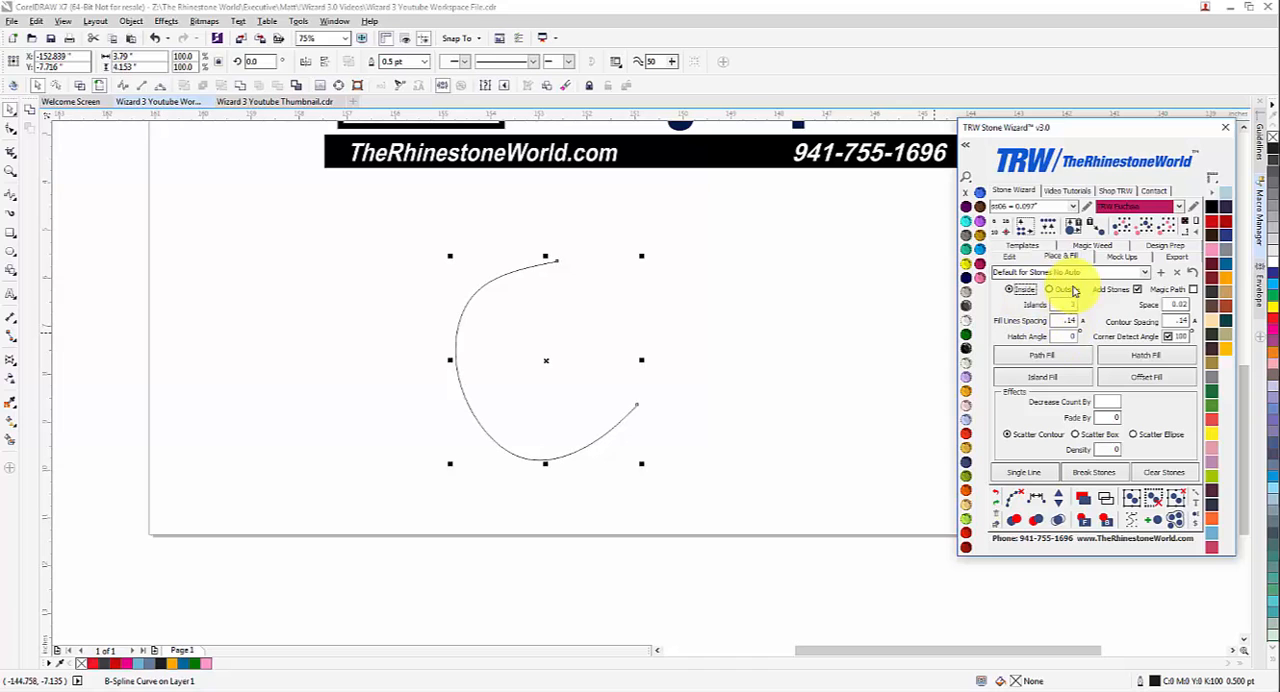
click(1140, 379)
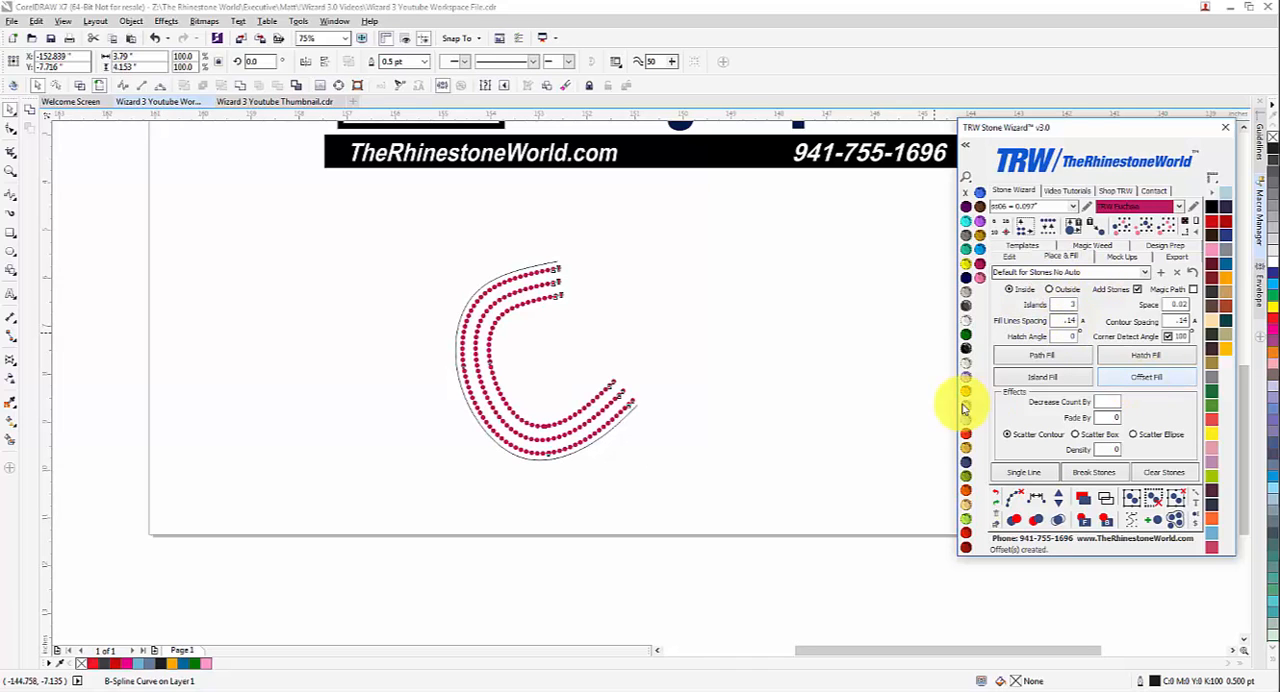
click(529, 343)
scroll(522, 360, up, 2)
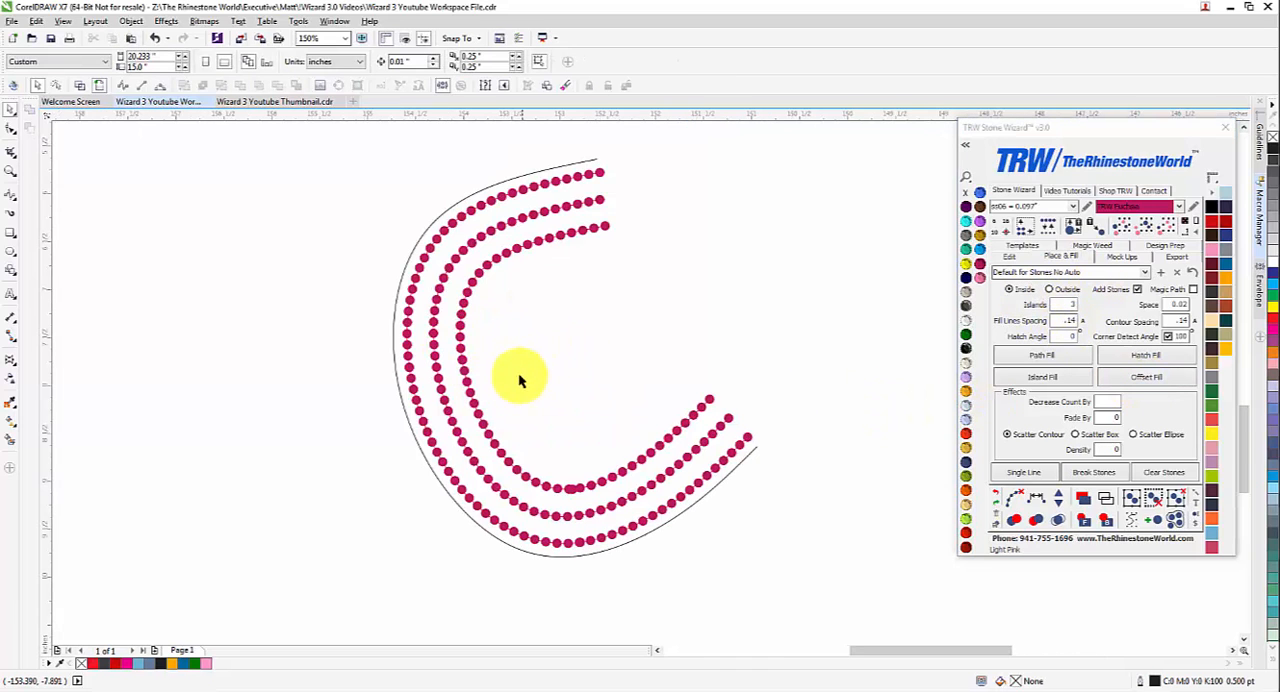
Step: Undo the offset fill on the curve and reapply it with Contour Spacing set to .001
key(ctrl+z)
scroll(718, 388, down, 2)
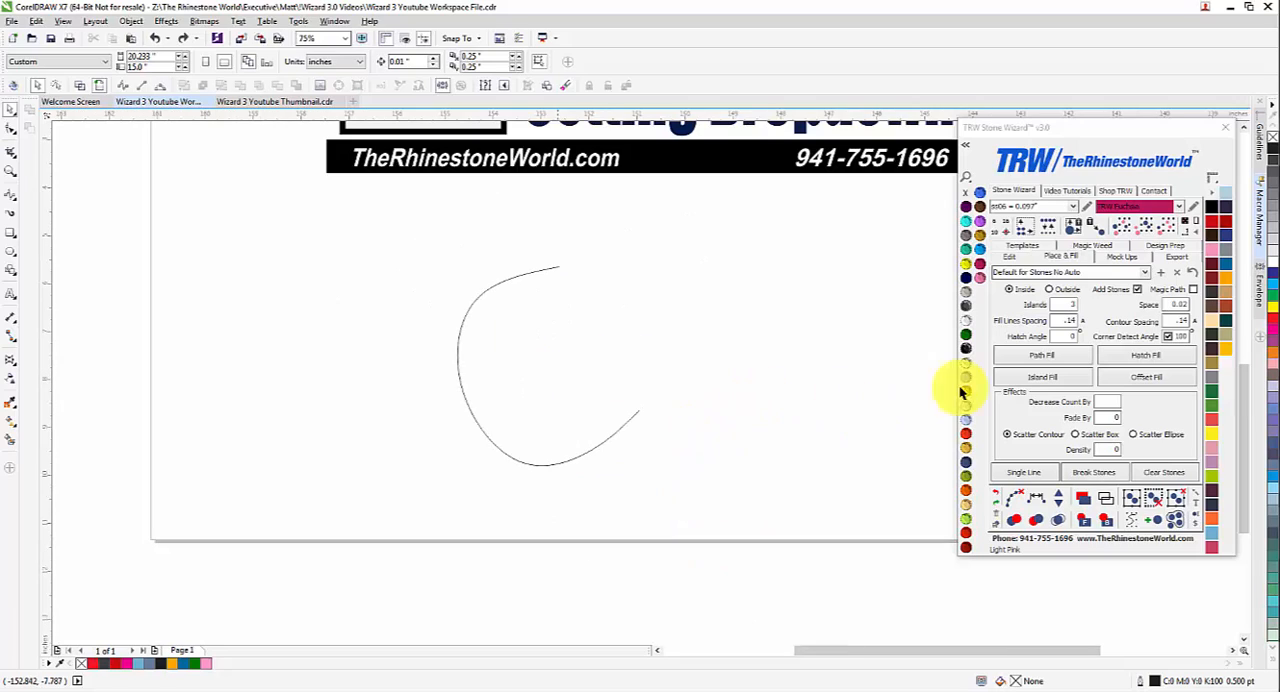
click(1182, 320)
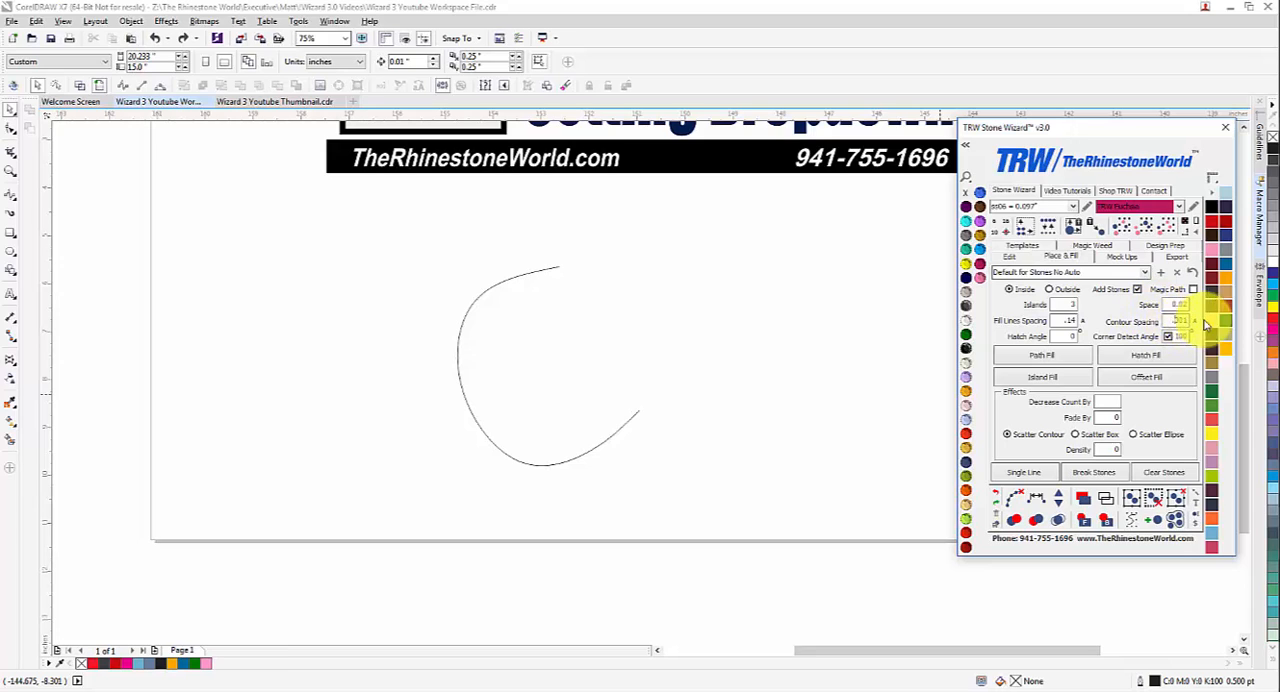
click(1135, 377)
click(632, 402)
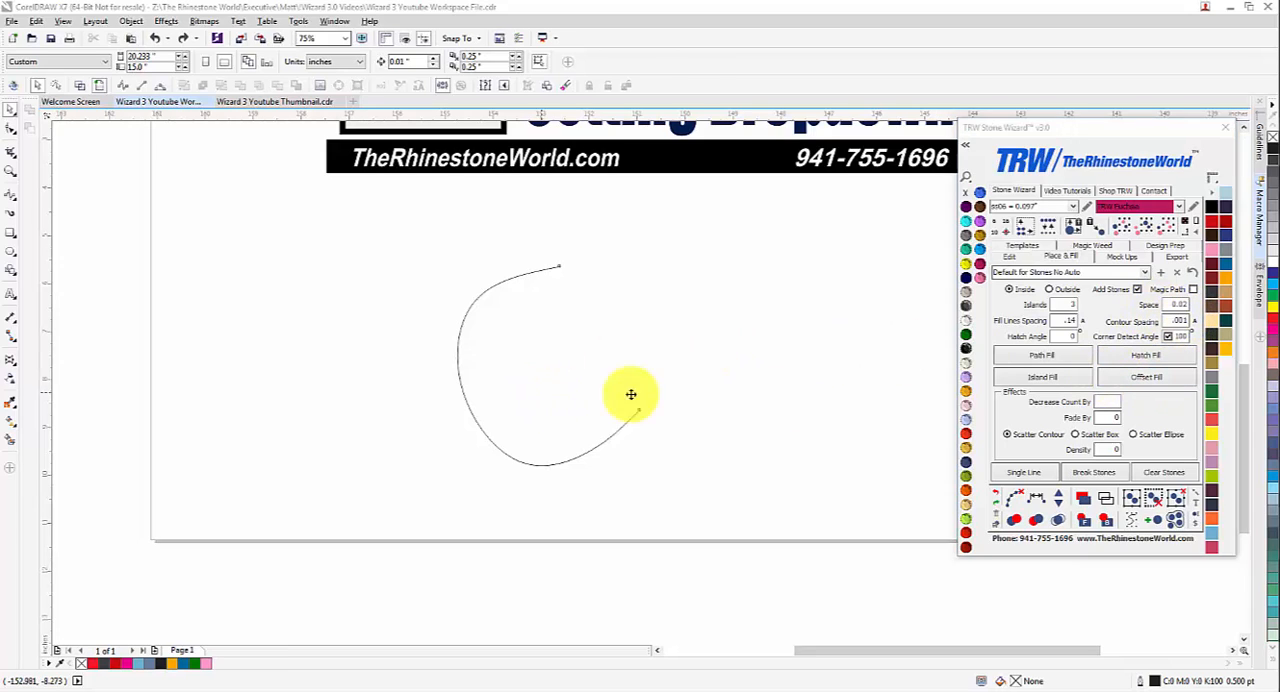
click(1145, 378)
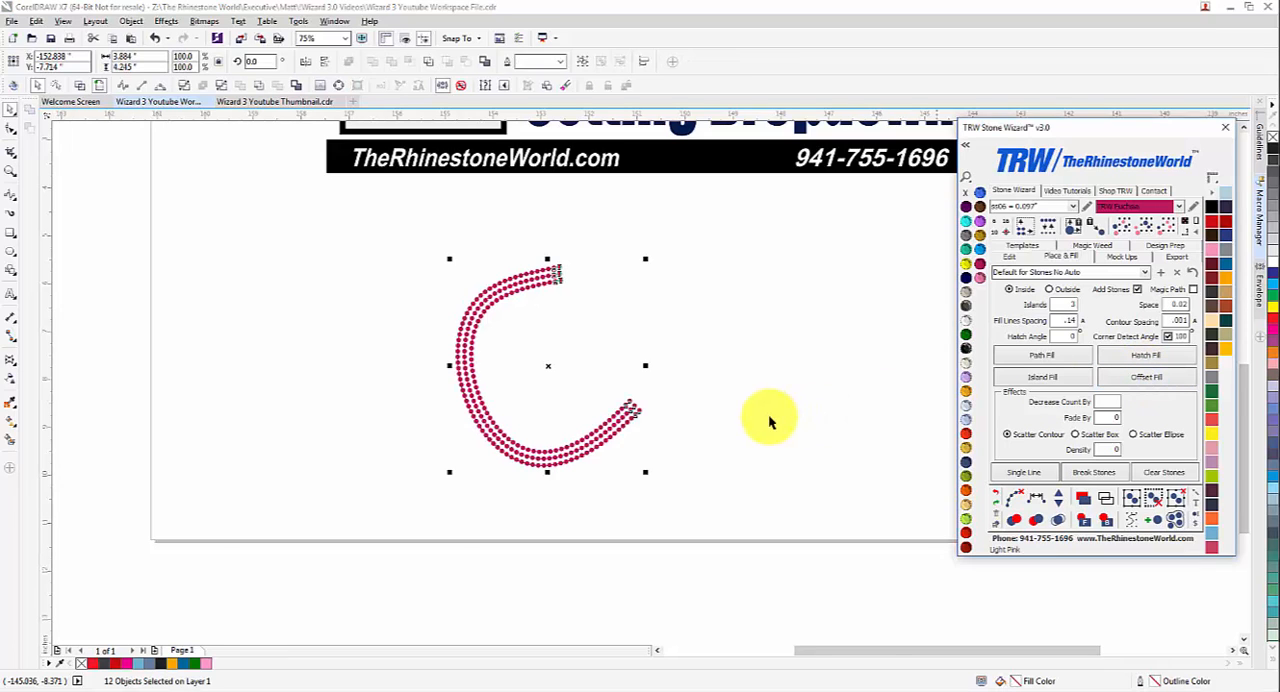
scroll(607, 410, up, 2)
scroll(607, 410, down, 2)
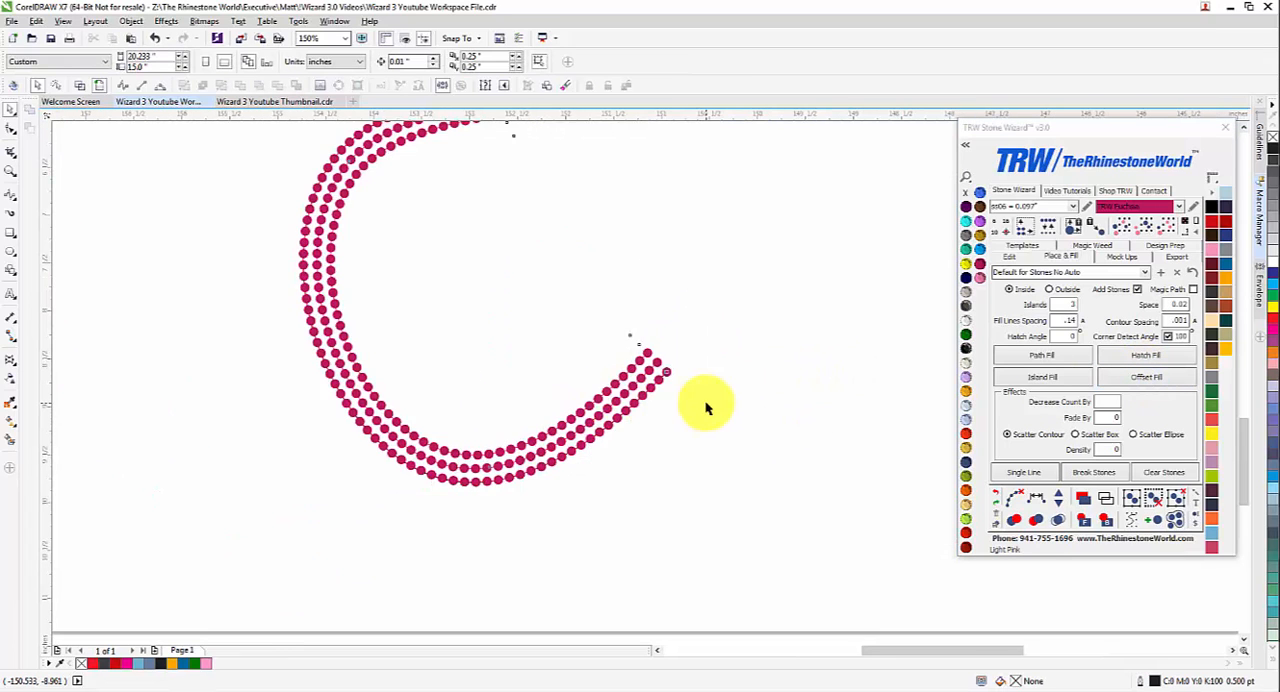
Step: Undo the last fill and apply an Offset Fill to the curve with the stone size set to ss10
key(ctrl+z)
scroll(772, 390, down, 1)
click(1073, 207)
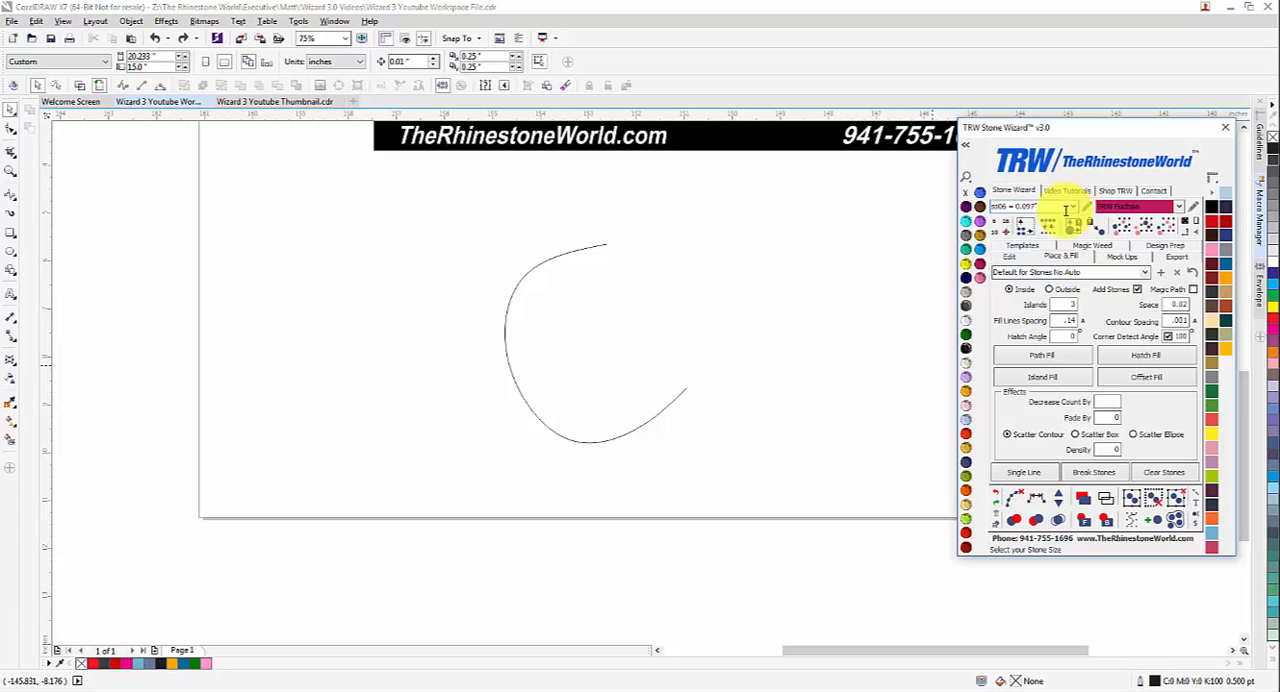
click(1045, 239)
click(621, 378)
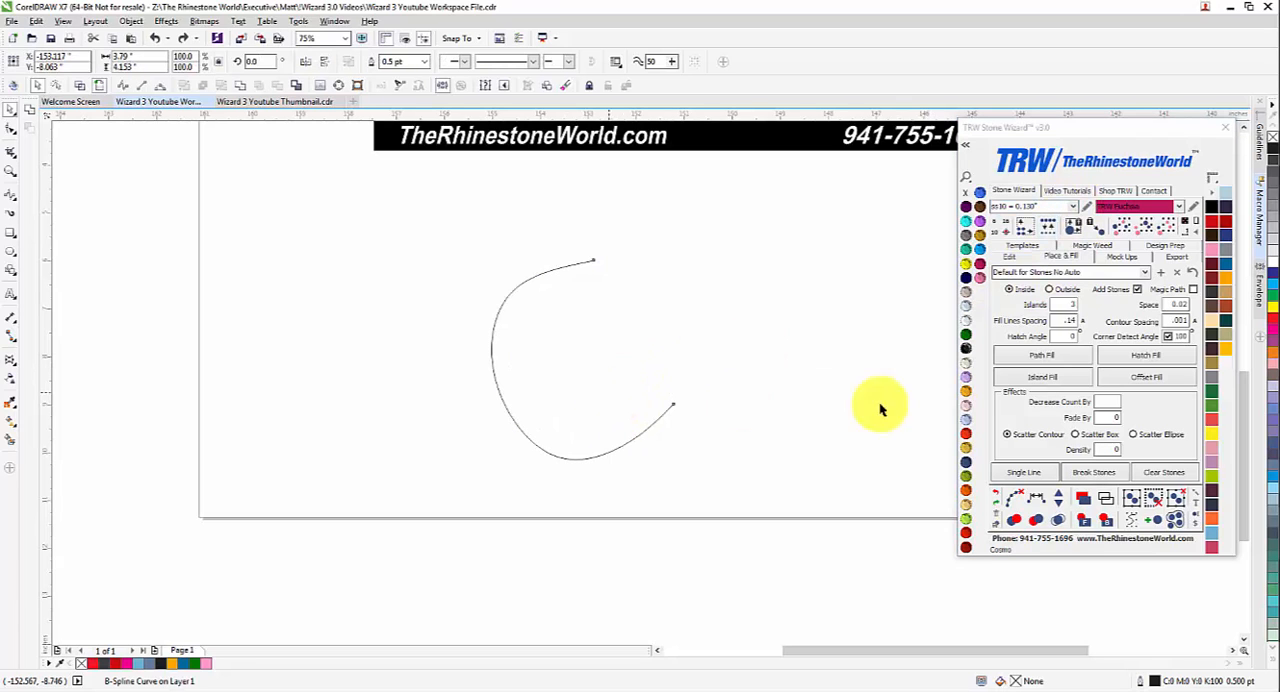
click(1147, 380)
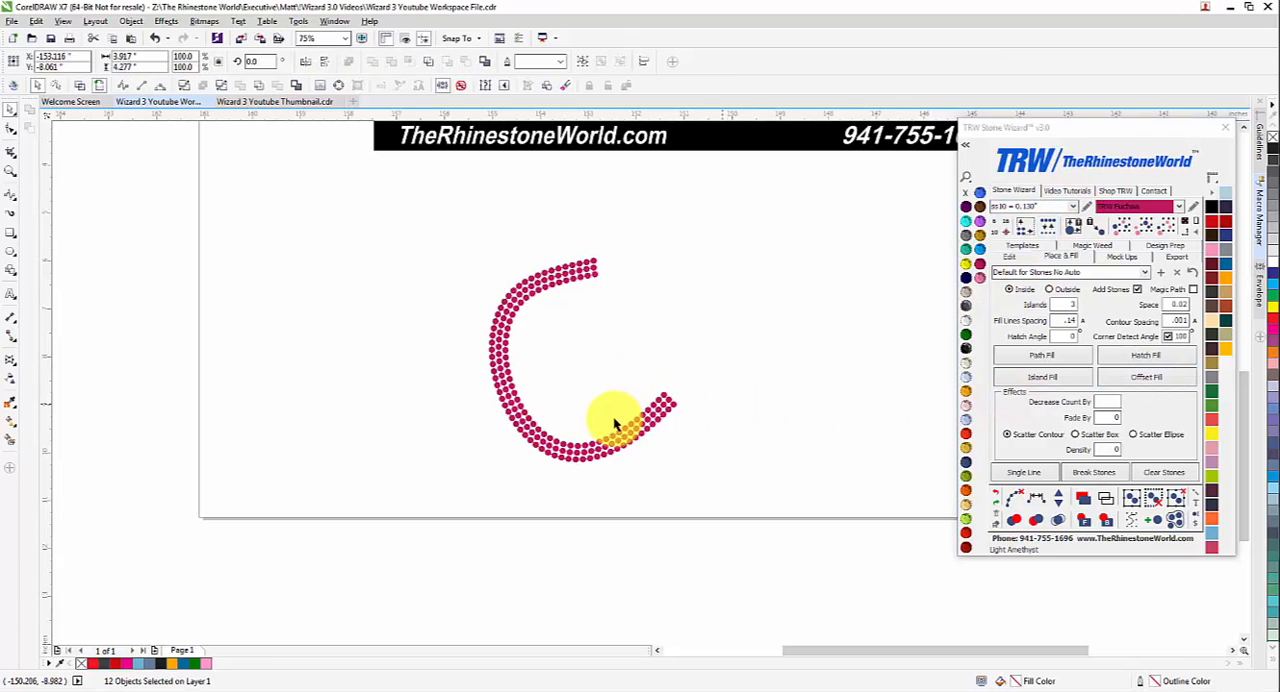
Step: Remove the inside stone rows from the curve and reapply the Offset Fill with the fill direction set to Outside
click(620, 423)
scroll(620, 423, up, 1)
scroll(560, 370, down, 1)
click(563, 364)
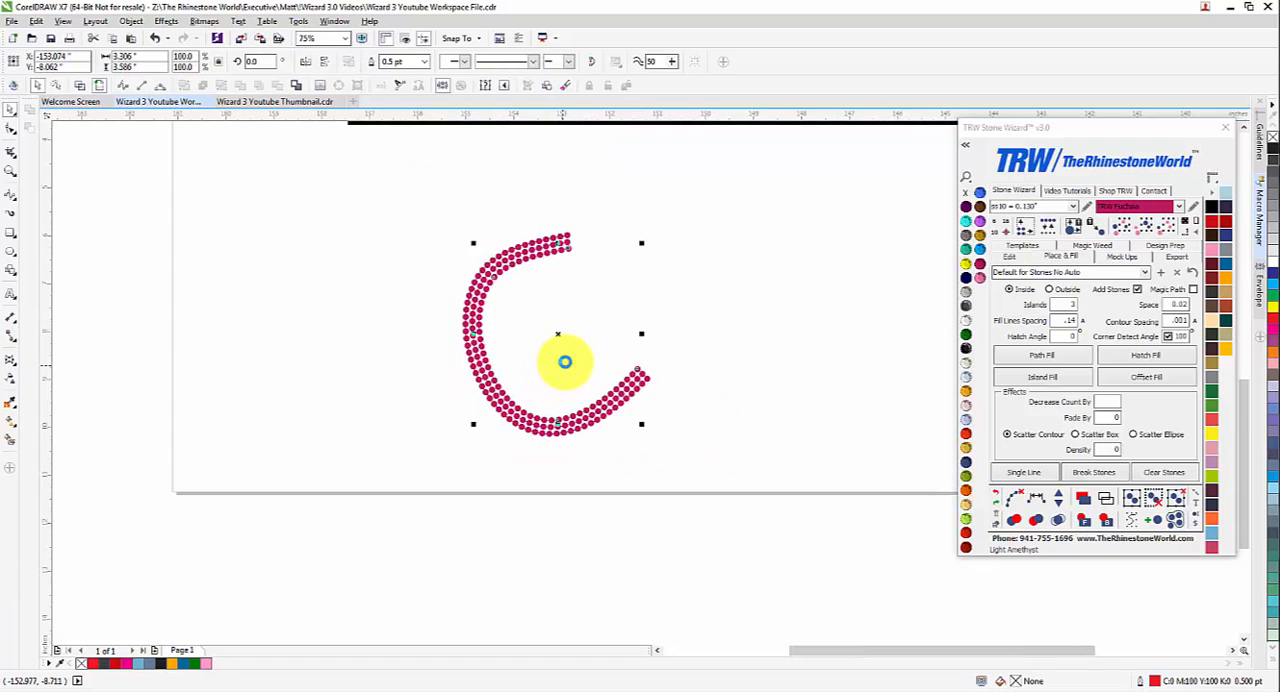
key(Delete)
click(1050, 289)
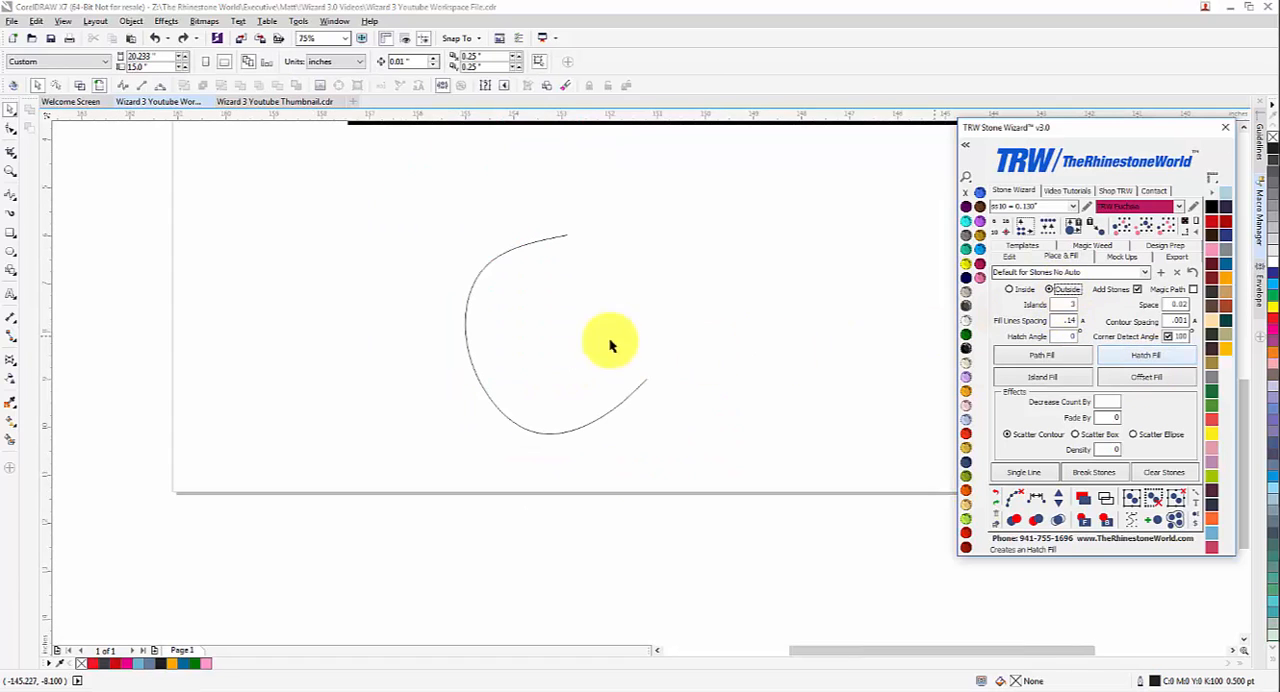
click(560, 363)
click(1147, 379)
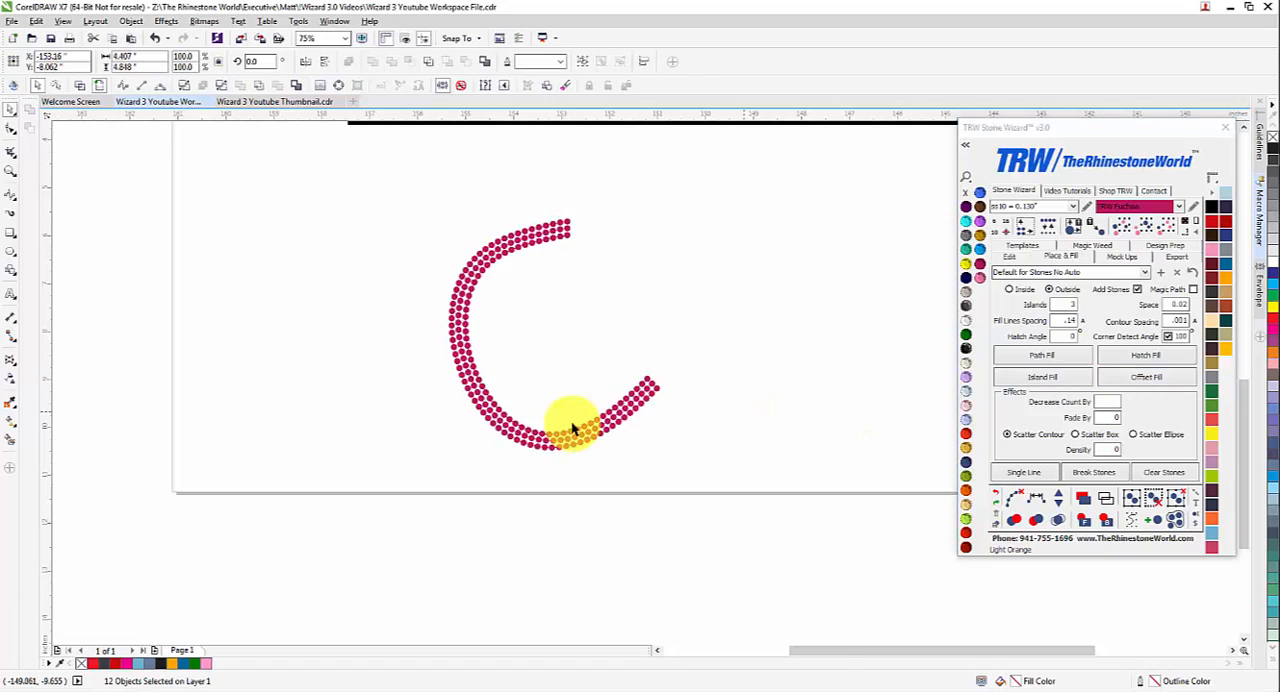
Step: Remove the outside stone rows and delete the C-shaped curve below the banner
click(571, 423)
scroll(575, 352, up, 1)
click(571, 363)
scroll(571, 363, down, 1)
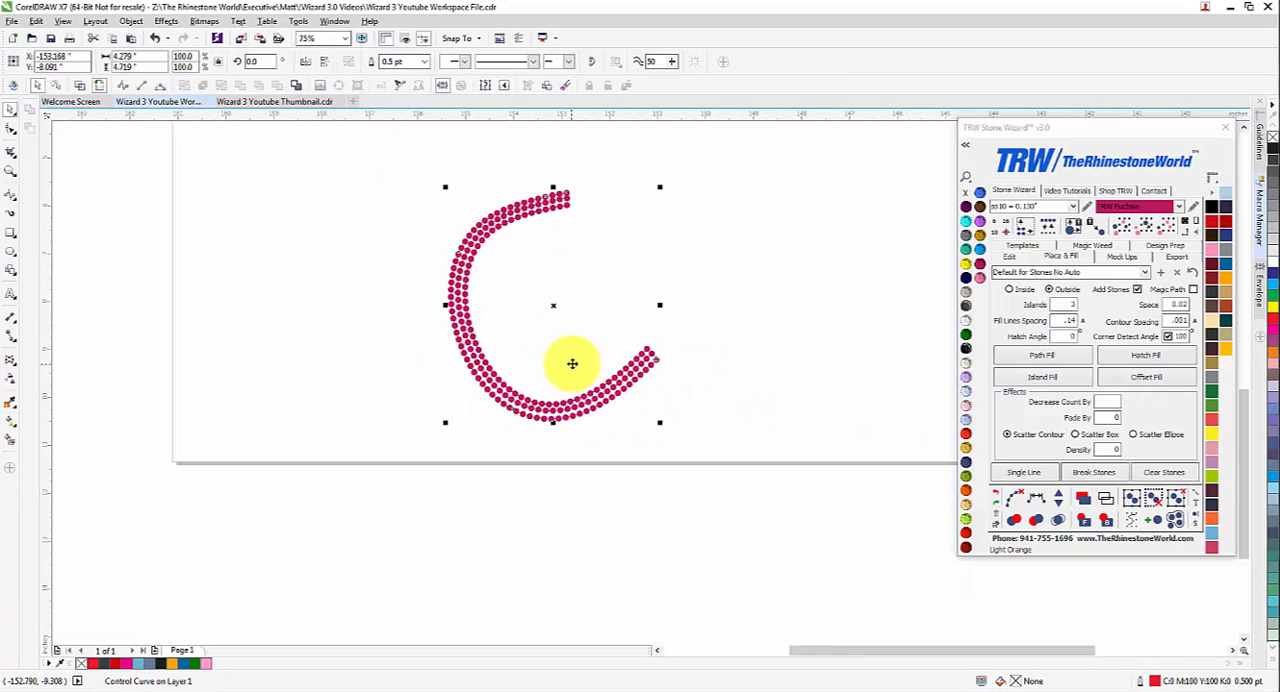
key(Delete)
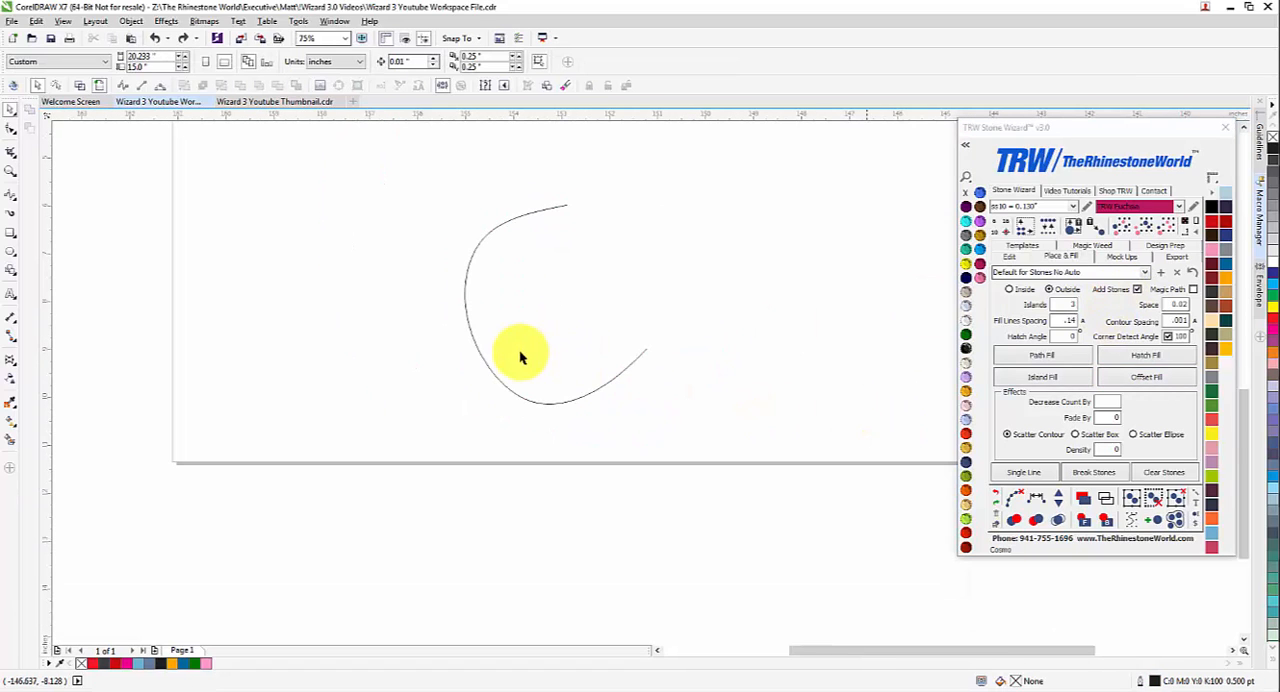
click(540, 350)
key(Delete)
scroll(606, 364, down, 1)
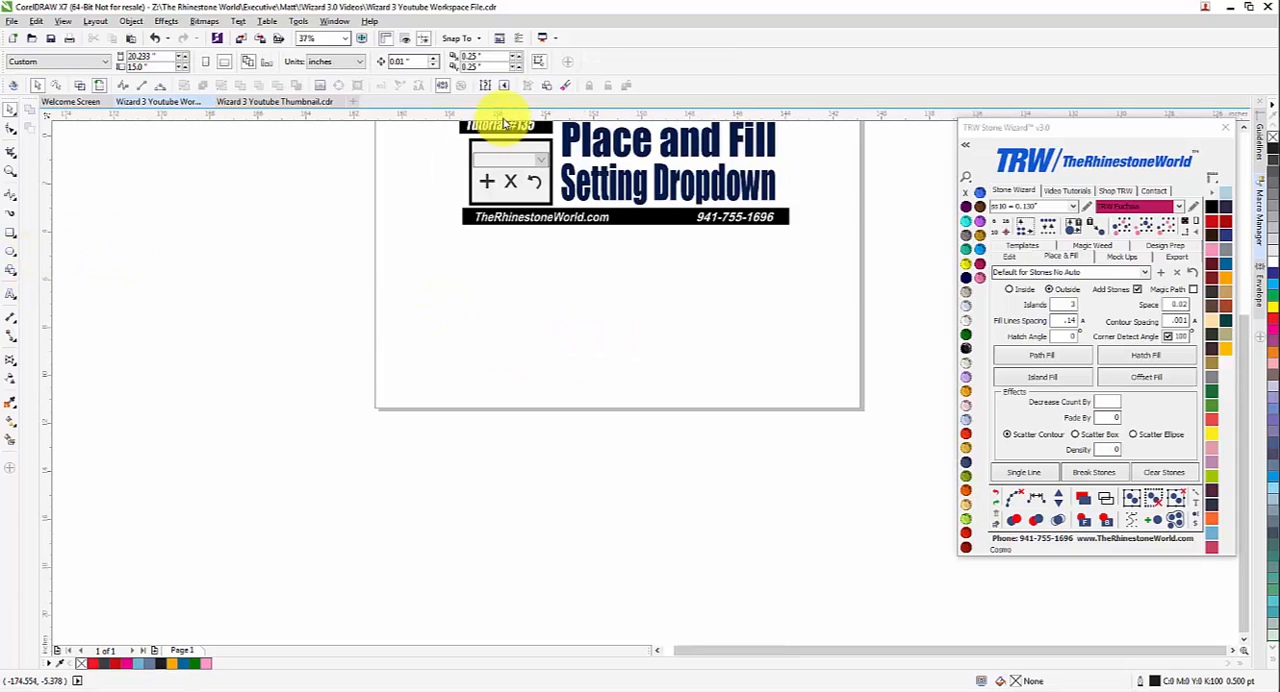
Step: Draw a heart basic shape about 5.9 by 5.0 in below the banner, overlapping the page's lower edge
click(547, 87)
click(352, 68)
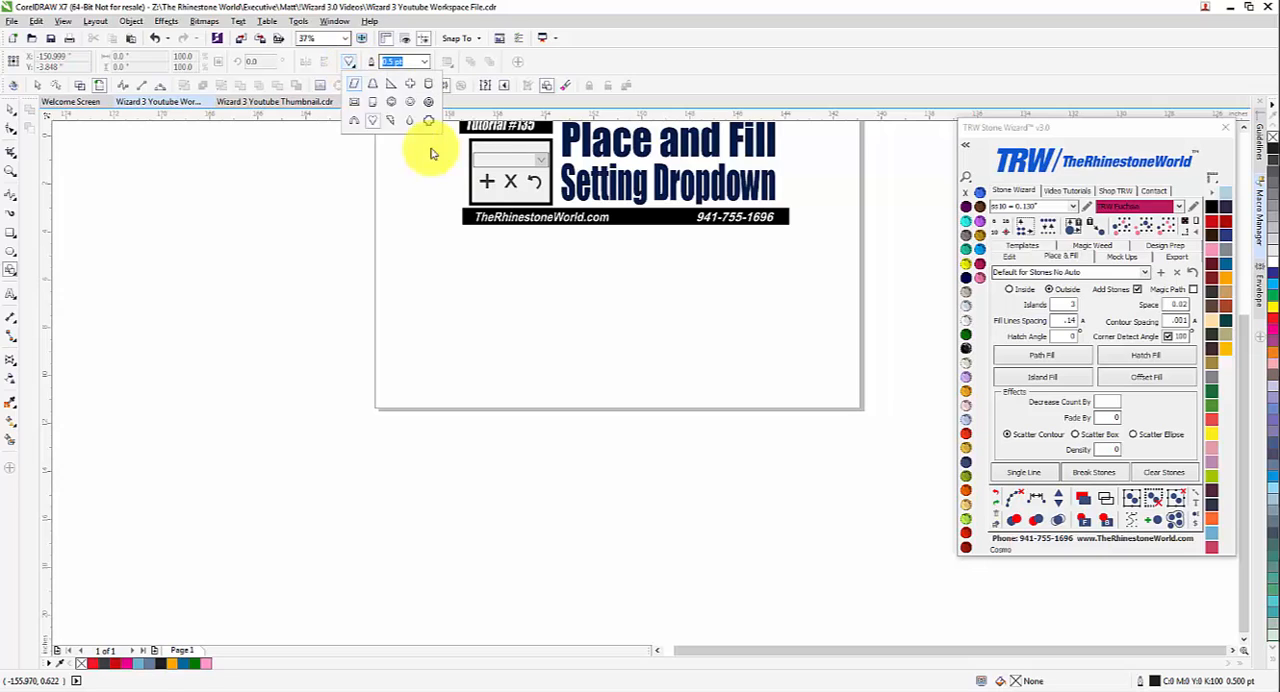
click(366, 126)
mouse_move(537, 336)
mouse_down()
mouse_move(697, 451)
mouse_move(704, 490)
mouse_move(677, 453)
mouse_up()
click(10, 109)
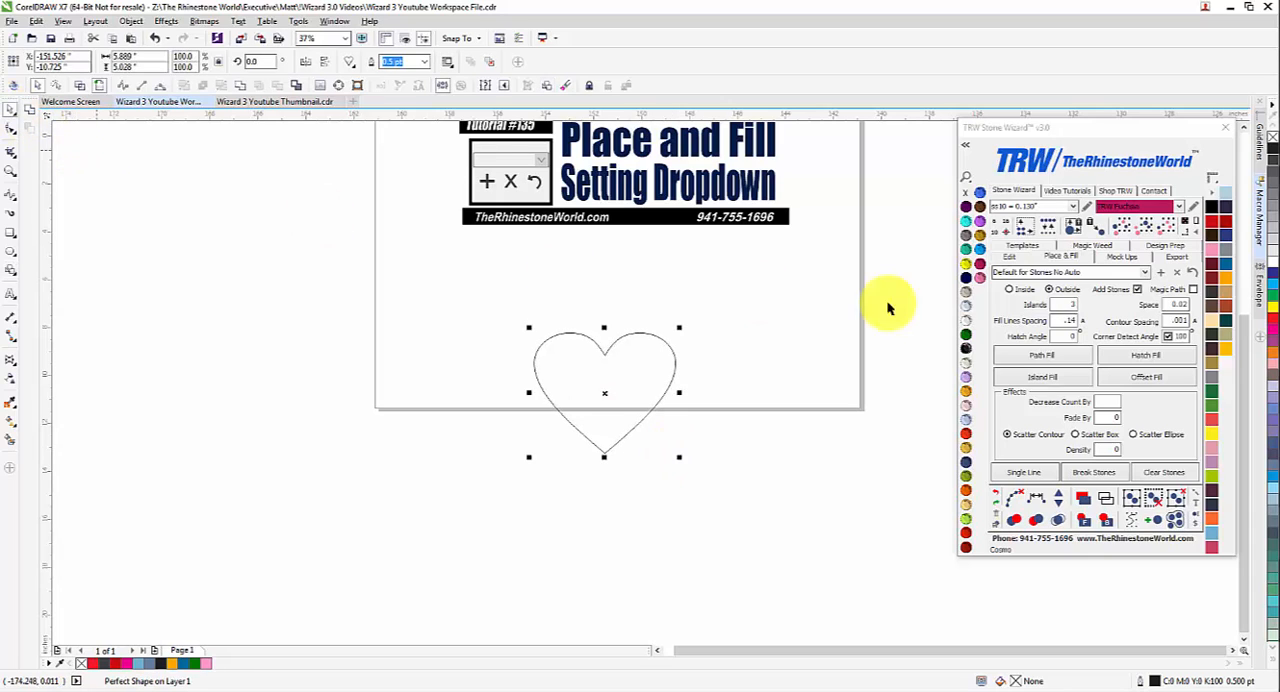
Step: Load the 12 Island Scatter Fade preset and move the heart down about 1.7 in
click(1145, 273)
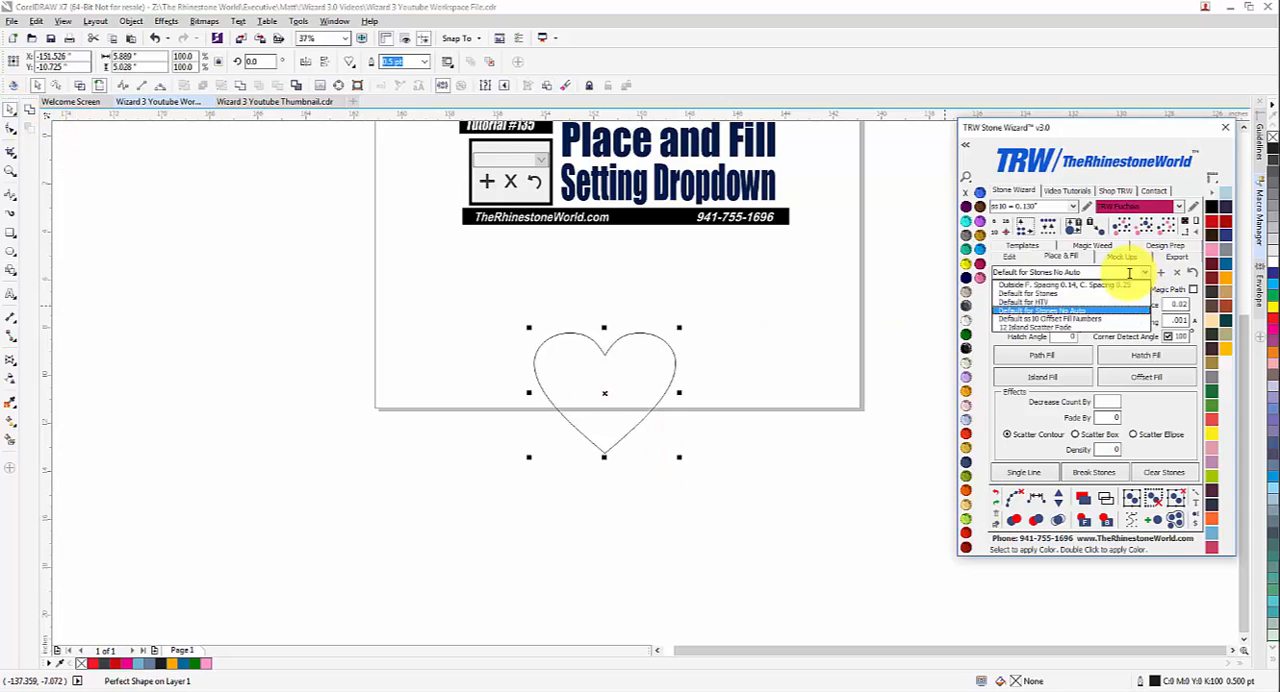
click(1040, 333)
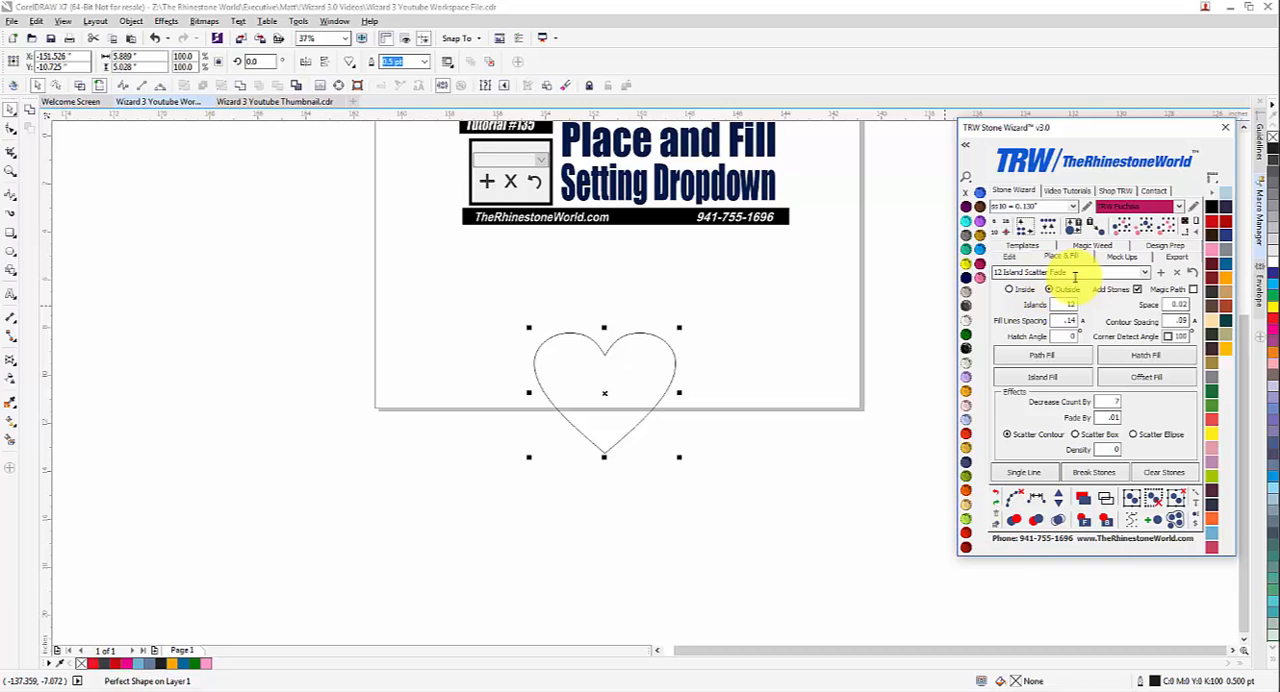
drag(617, 372, 628, 430)
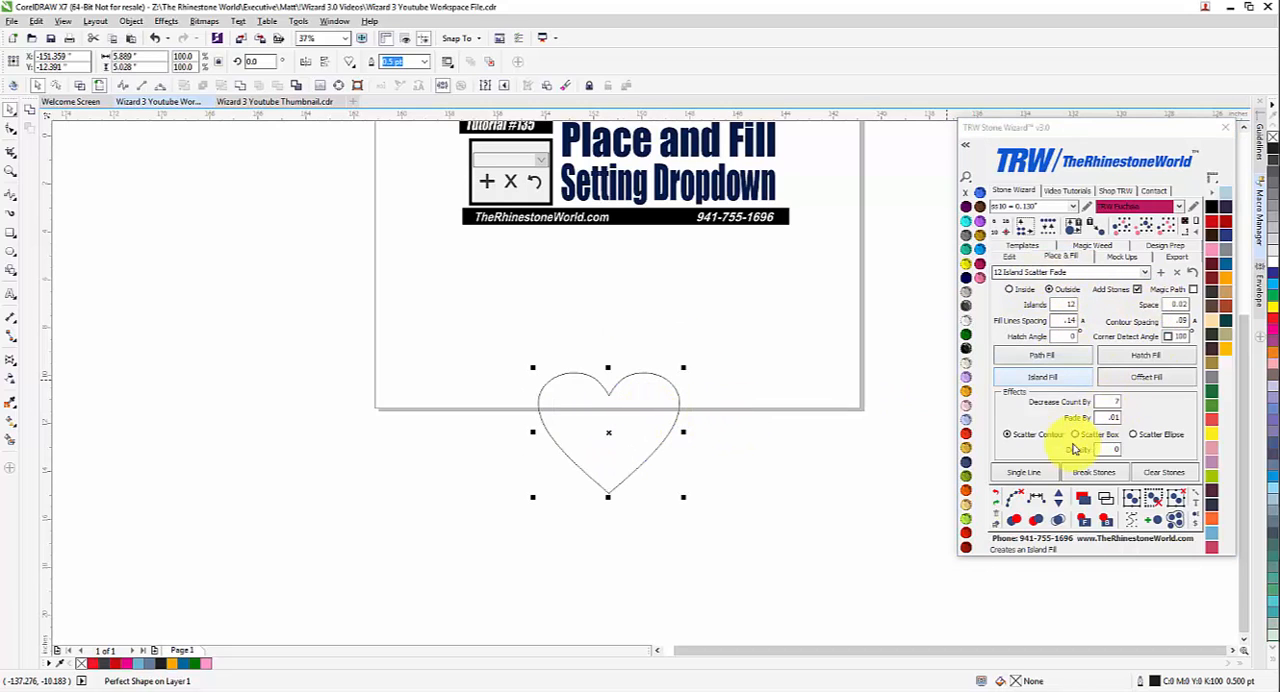
Step: Apply an Island Fill outside the heart and clear the paths beneath the stones
click(1066, 381)
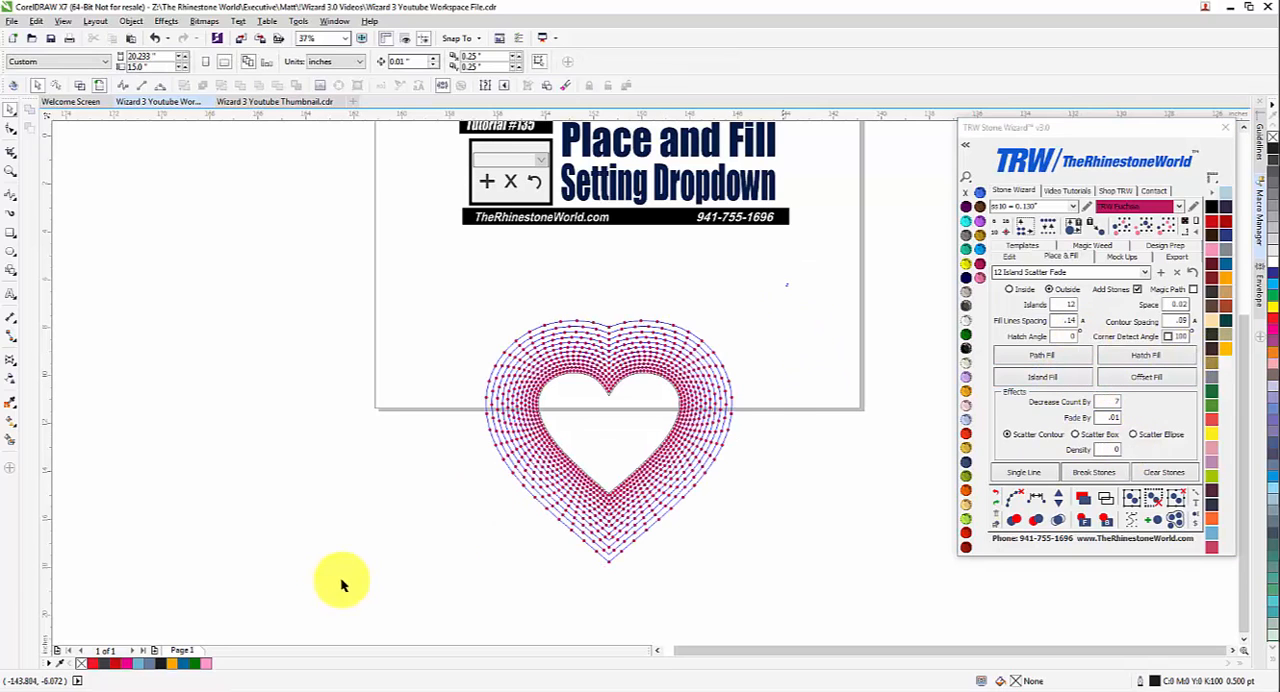
click(1014, 497)
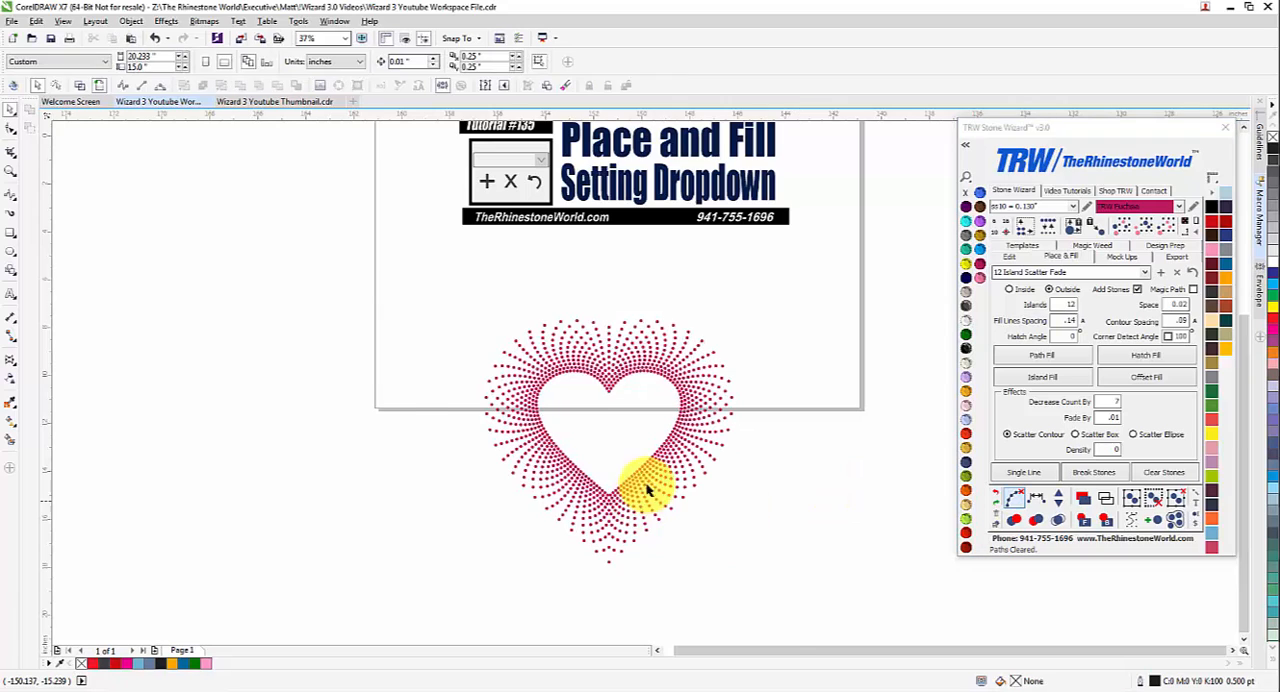
scroll(640, 495, up, 2)
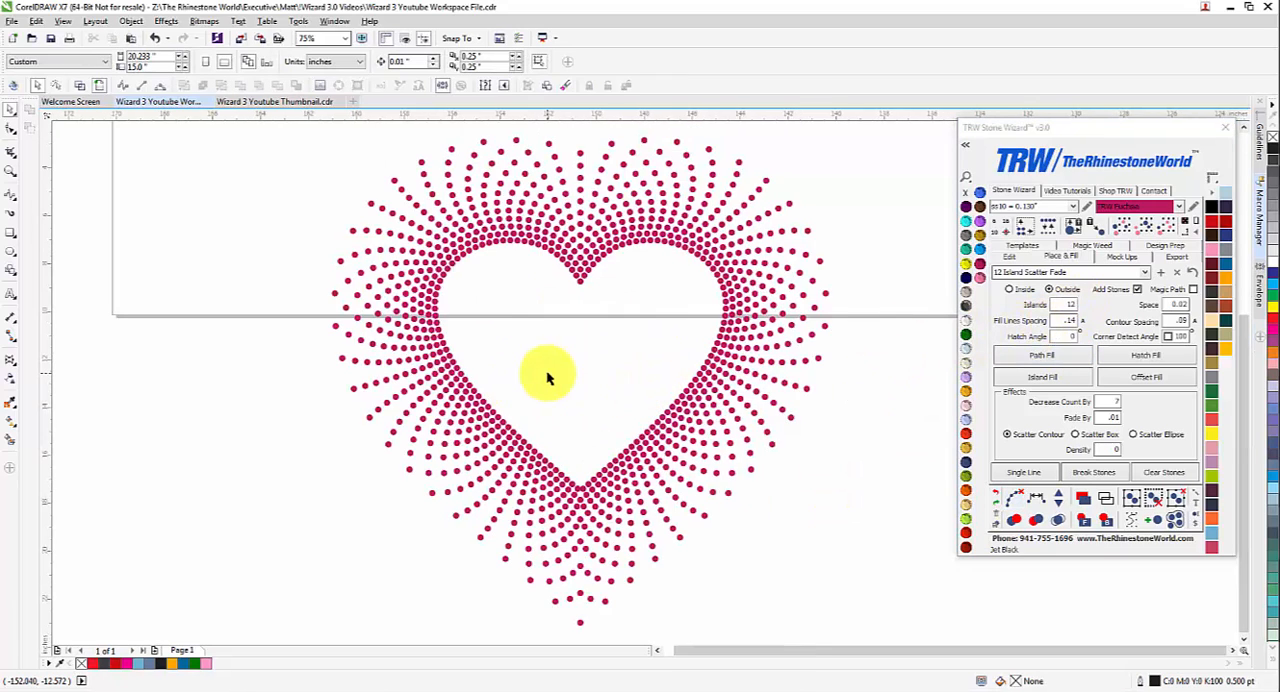
Step: Return to the title banner and review the saved presets in the Place & Fill settings dropdown
scroll(546, 369, down, 2)
scroll(554, 350, down, 1)
scroll(571, 177, up, 2)
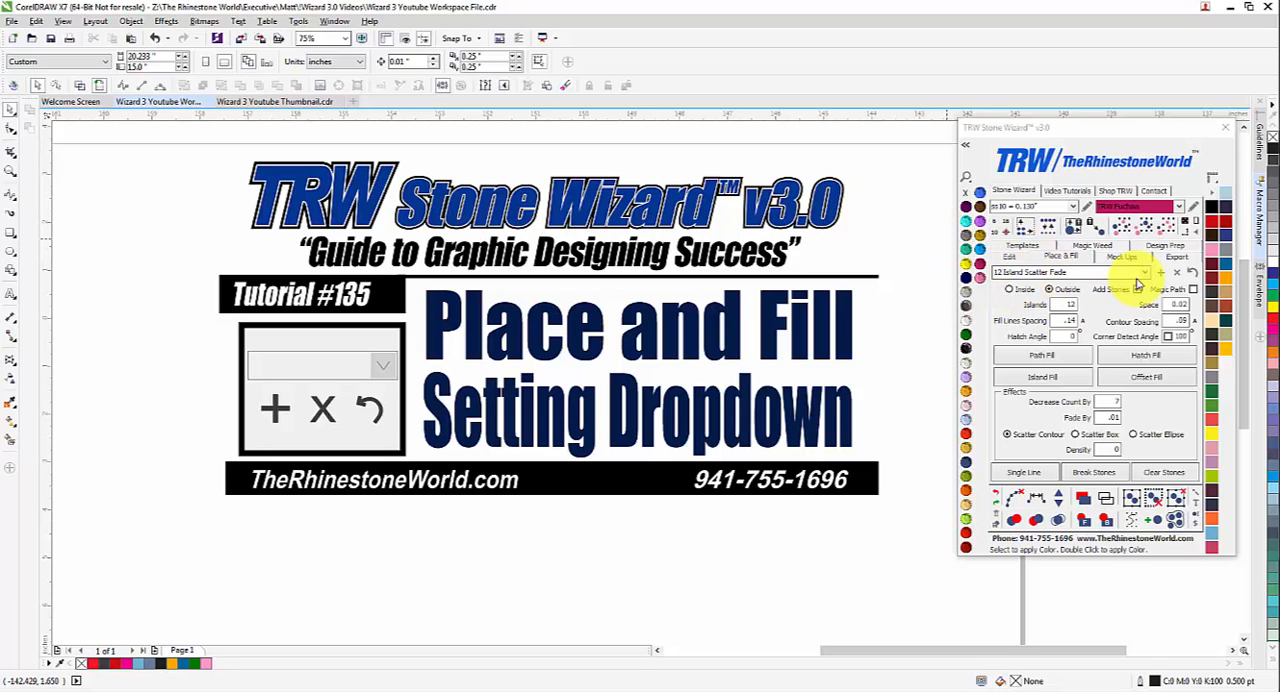
click(1143, 278)
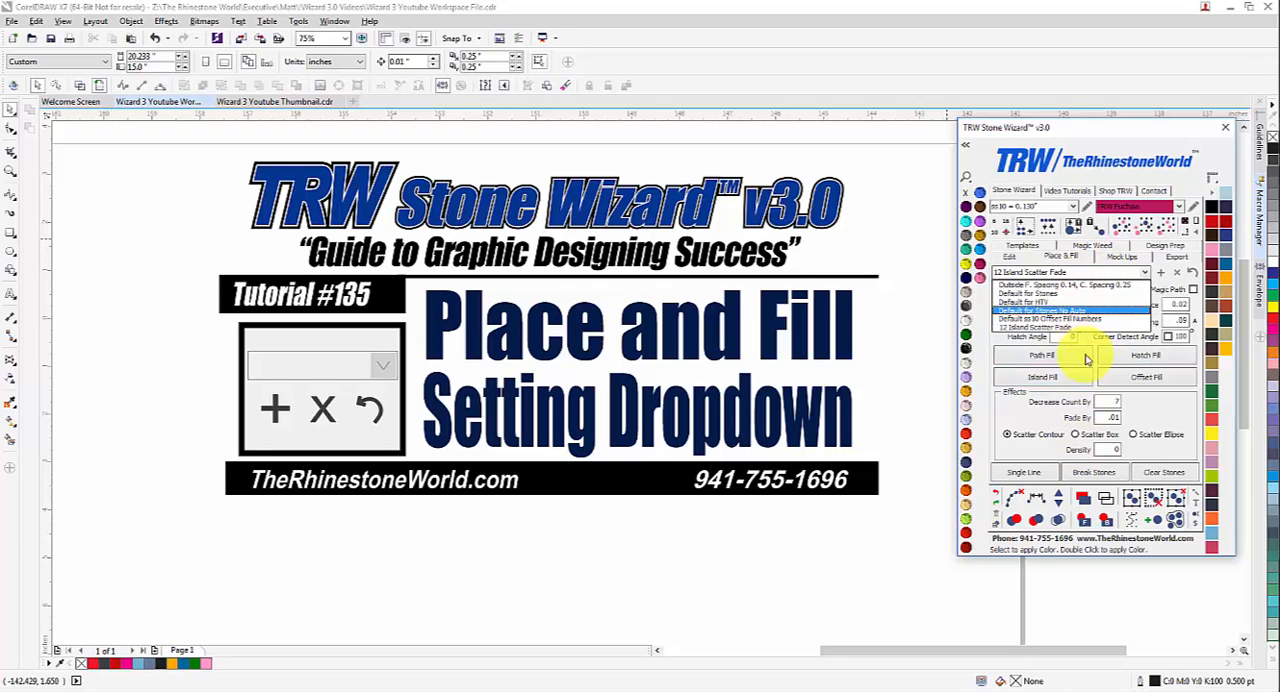
click(898, 332)
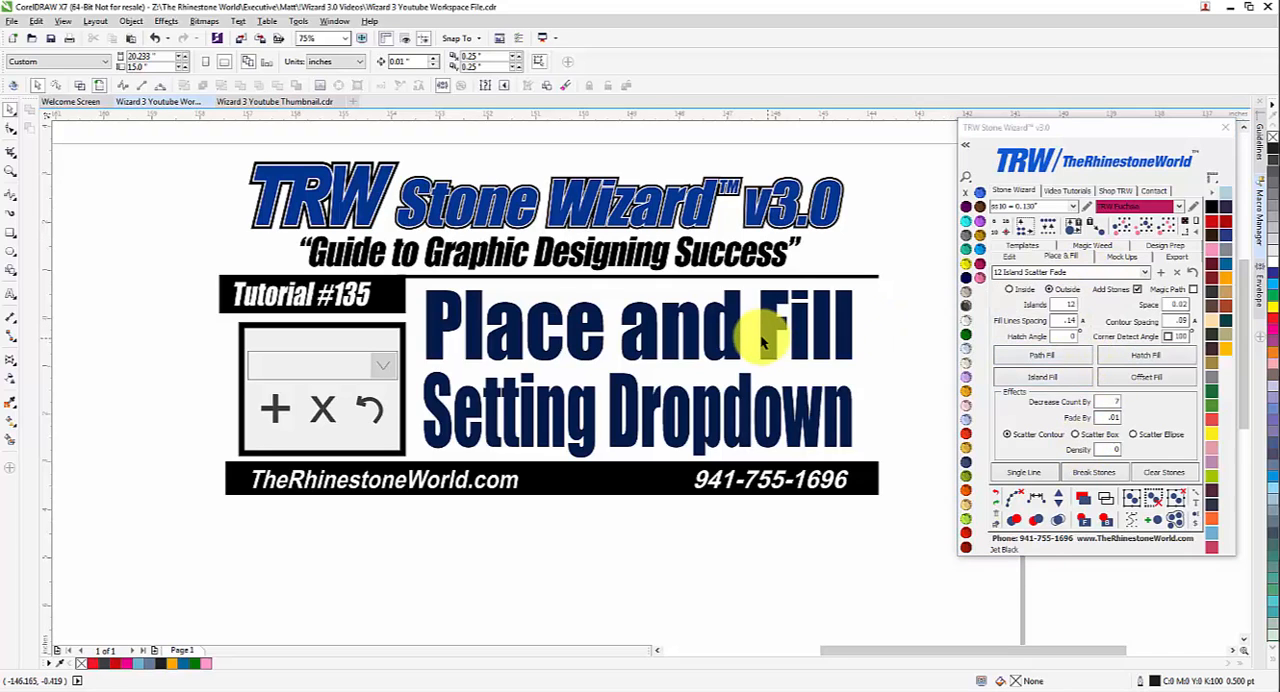